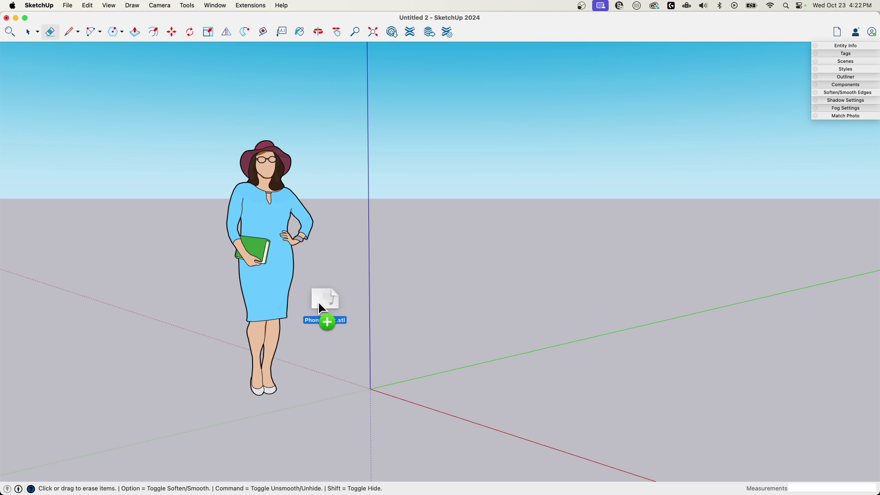
# - Import the phone stand STL file in millimetres, preserving its drawing origin and leaving coplanar faces unmerged
pyautogui.moveTo(320, 303); pyautogui.dragTo(385, 384)
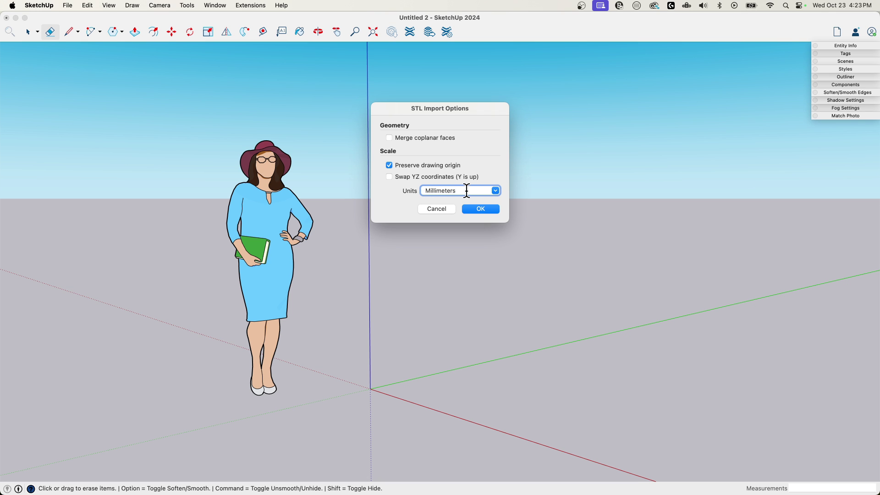
pyautogui.click(485, 210)
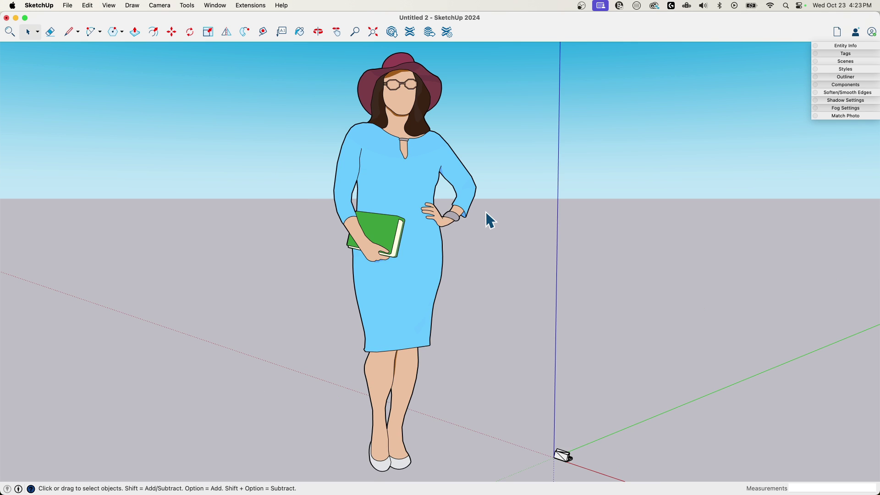
# - Examine the triangulated faces of the imported phone stand from the front, above and behind
pyautogui.scroll(10, 501, 413)
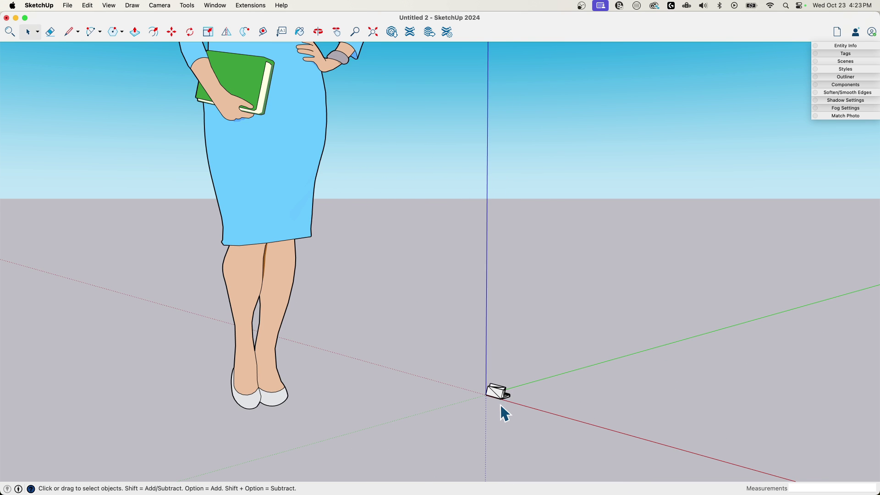
pyautogui.scroll(-4, 515, 393)
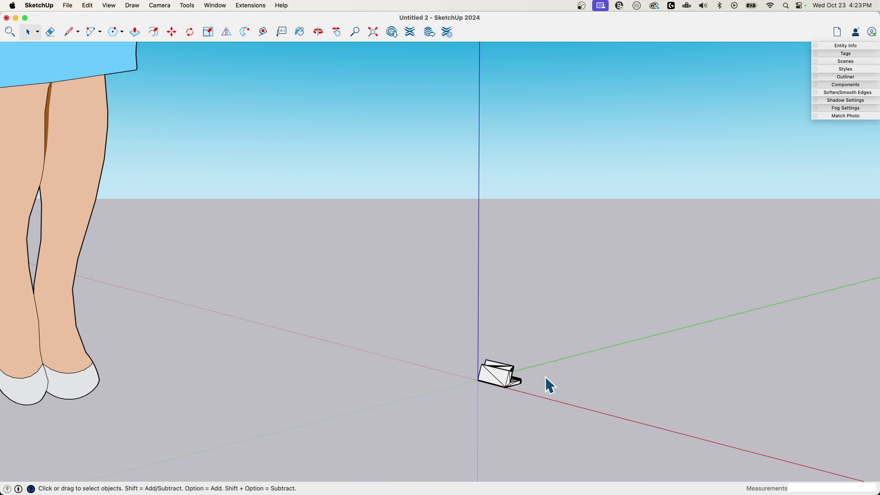
pyautogui.moveTo(546, 380)
pyautogui.mouseDown(button='middle')
pyautogui.moveTo(378, 328)
pyautogui.moveTo(94, 285)
pyautogui.moveTo(605, 435)
pyautogui.moveTo(542, 391)
pyautogui.mouseUp(button='middle')
pyautogui.scroll(5, 472, 374)
pyautogui.scroll(2, 458, 370)
pyautogui.moveTo(458, 370); pyautogui.dragTo(586, 343, button='middle')
pyautogui.scroll(2, 472, 387)
pyautogui.moveTo(466, 404); pyautogui.dragTo(666, 308, button='middle')
pyautogui.moveTo(621, 349); pyautogui.dragTo(570, 384, button='middle')
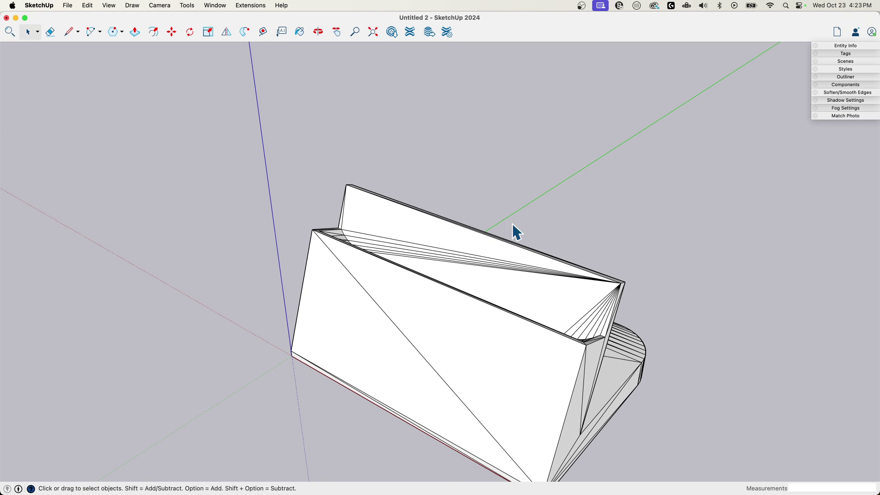
pyautogui.moveTo(358, 202); pyautogui.dragTo(414, 307, button='middle')
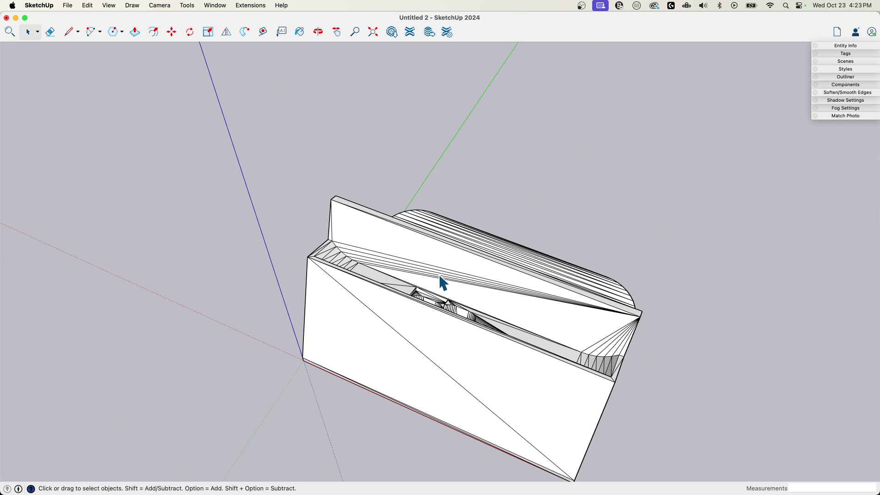
pyautogui.moveTo(654, 369); pyautogui.dragTo(341, 233, button='middle')
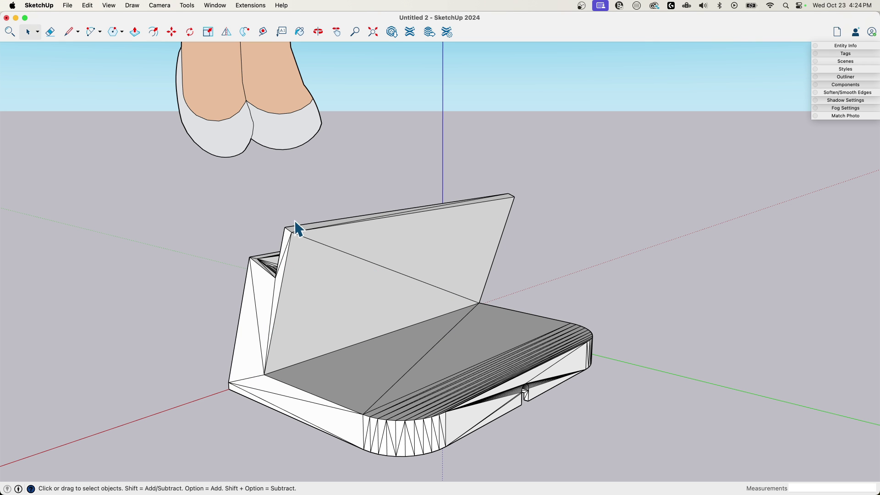
# - Examine the triangulated edges around the rounded cable notch in the stand's base, then the whole stand
pyautogui.moveTo(541, 373); pyautogui.dragTo(507, 379, button='middle')
pyautogui.scroll(5, 541, 396)
pyautogui.scroll(3, 542, 394)
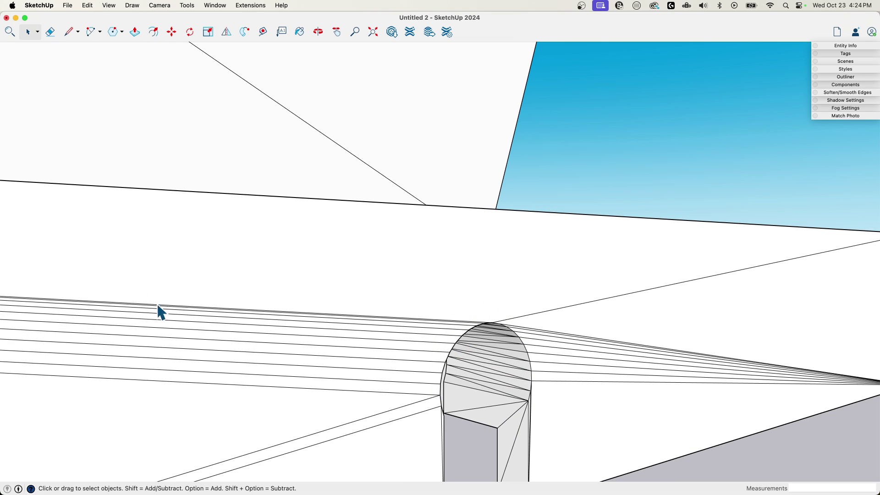
pyautogui.scroll(-3, 541, 345)
pyautogui.scroll(-2, 276, 333)
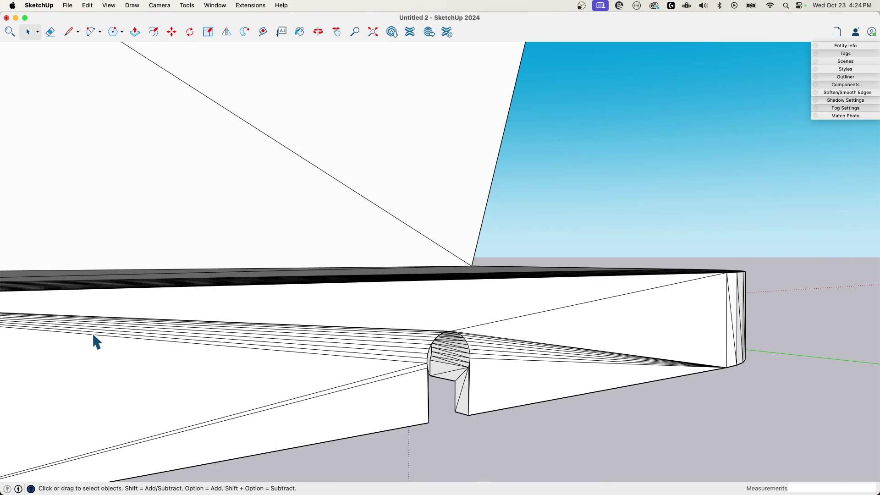
pyautogui.moveTo(91, 332); pyautogui.dragTo(406, 336, button='middle')
pyautogui.scroll(10, 281, 318)
pyautogui.moveTo(439, 367); pyautogui.dragTo(303, 297, button='middle')
pyautogui.moveTo(520, 325); pyautogui.dragTo(414, 341, button='middle')
pyautogui.scroll(-8, 440, 355)
pyautogui.scroll(-6, 555, 323)
pyautogui.scroll(2, 411, 335)
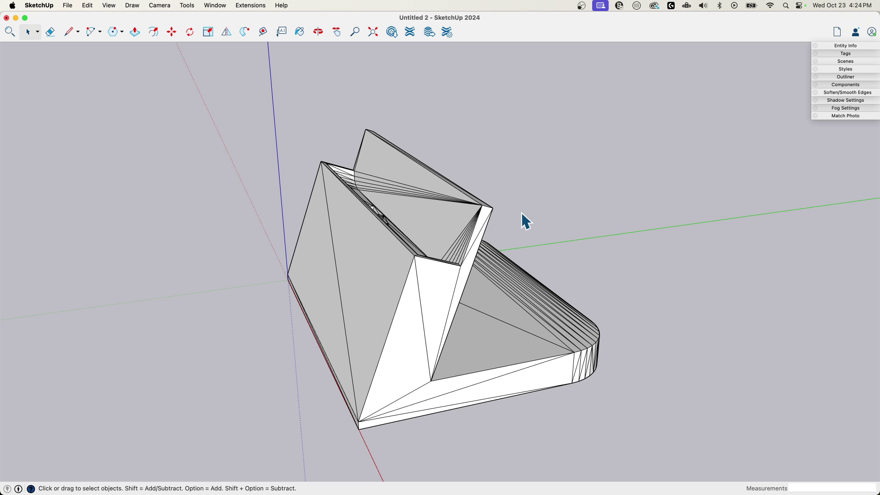
# - Select all mesh geometry inside the stand's group, show the Soften/Smooth Edges settings, and leave the group
pyautogui.moveTo(393, 304); pyautogui.dragTo(433, 225, button='middle')
pyautogui.doubleClick(430, 225)
pyautogui.tripleClick(427, 227)
pyautogui.click(868, 93)
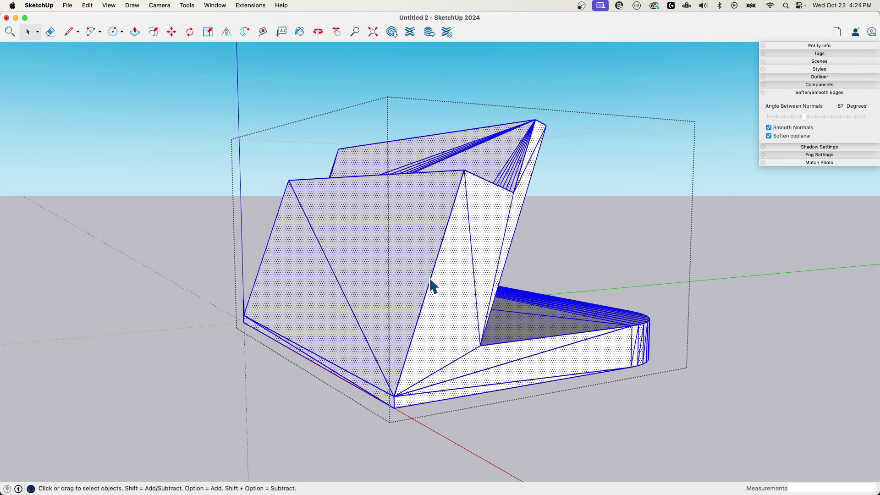
pyautogui.moveTo(442, 144); pyautogui.dragTo(494, 247, button='middle')
pyautogui.click(651, 184)
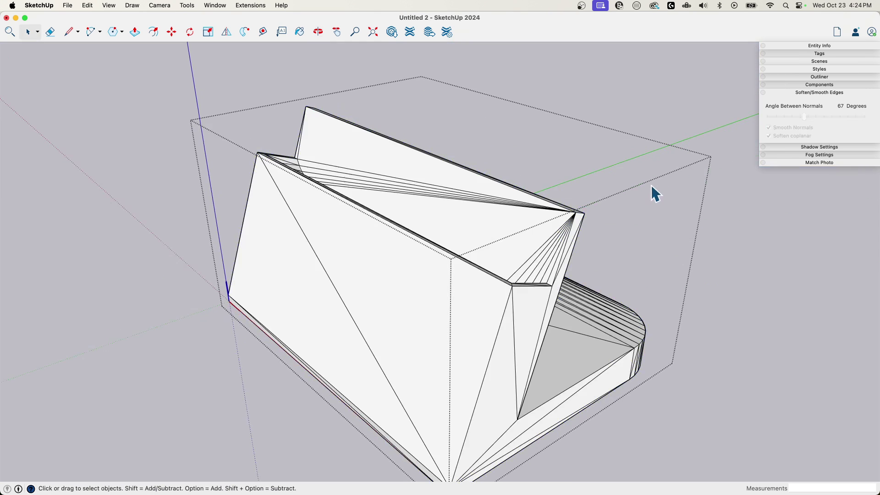
pyautogui.scroll(-3, 601, 117)
pyautogui.click(643, 110)
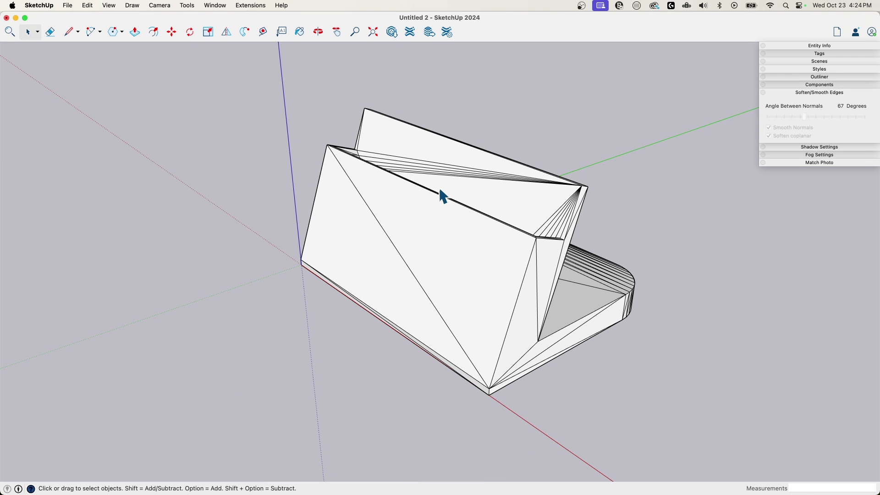
# - Run CleanUp³ on the selected stand, merging coplanar faces, repairing split edges and erasing stray edges, and dismiss the statistics
pyautogui.click(415, 189)
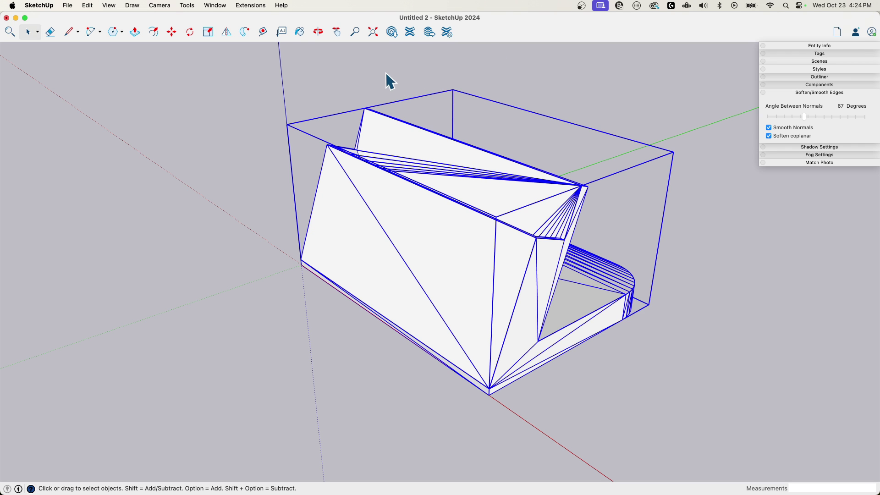
pyautogui.moveTo(442, 238); pyautogui.dragTo(513, 201, button='middle')
pyautogui.click(250, 5)
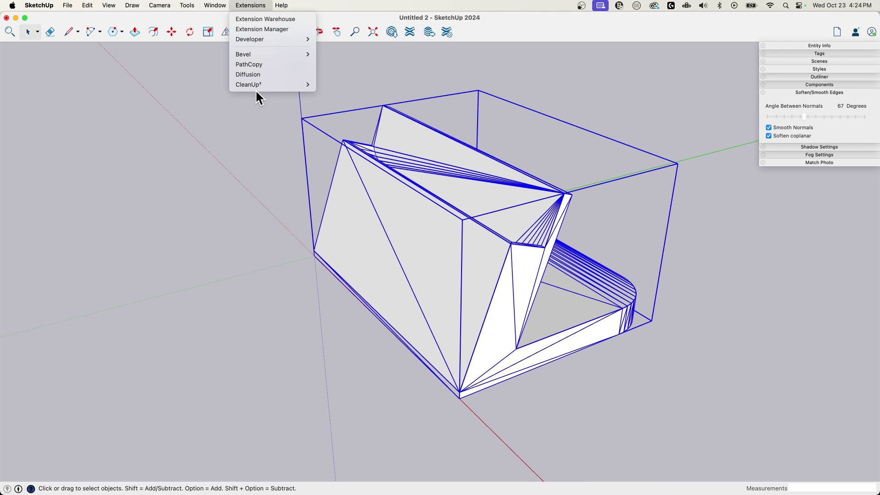
pyautogui.moveTo(256, 89)
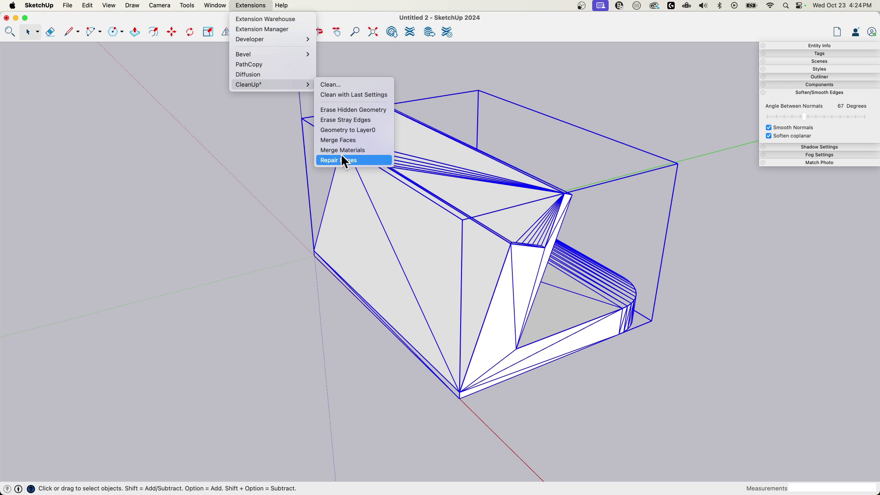
pyautogui.click(329, 85)
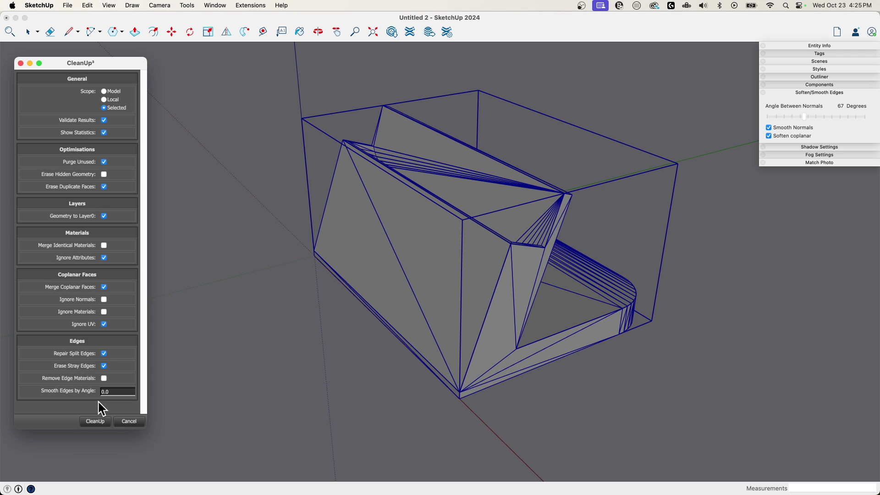
pyautogui.press('b')
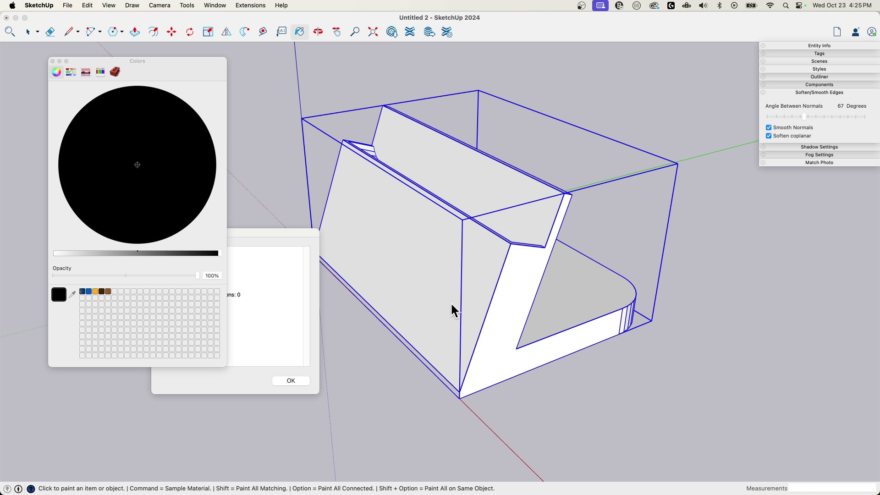
pyautogui.click(53, 61)
pyautogui.moveTo(249, 232); pyautogui.dragTo(214, 104)
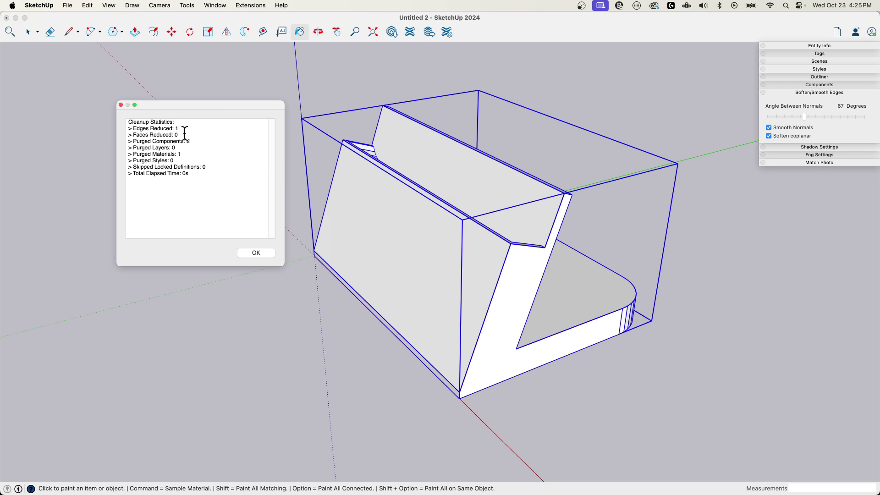
pyautogui.click(258, 255)
# - Soften all edges inside the stand's group at 67 degrees with Smooth Normals and Soften coplanar enabled
pyautogui.moveTo(605, 285)
pyautogui.mouseDown(button='middle')
pyautogui.moveTo(385, 310)
pyautogui.moveTo(238, 230)
pyautogui.moveTo(275, 138)
pyautogui.moveTo(422, 23)
pyautogui.moveTo(609, 36)
pyautogui.moveTo(562, 165)
pyautogui.moveTo(391, 259)
pyautogui.moveTo(332, 271)
pyautogui.mouseUp(button='middle')
pyautogui.press('b')
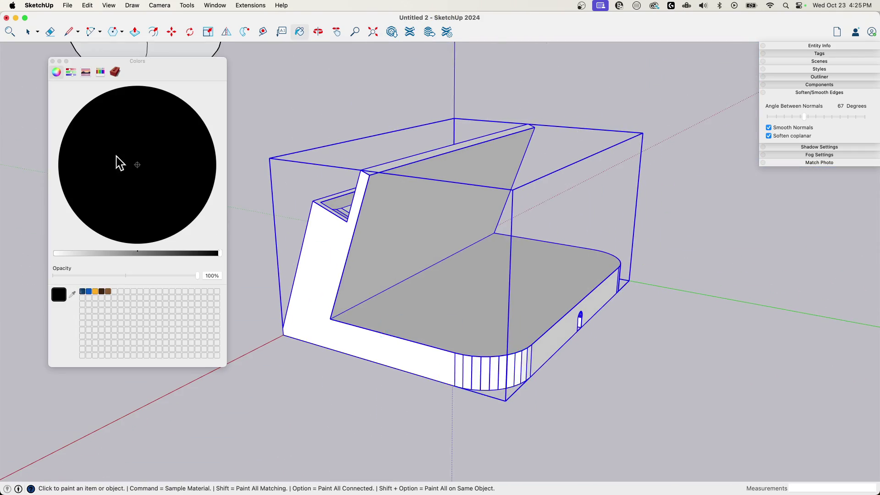
pyautogui.click(53, 61)
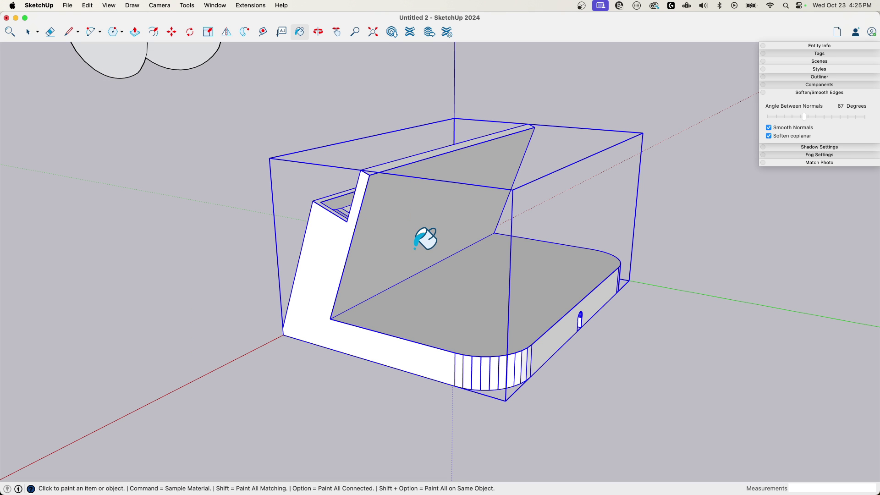
pyautogui.press('space')
pyautogui.scroll(3, 463, 369)
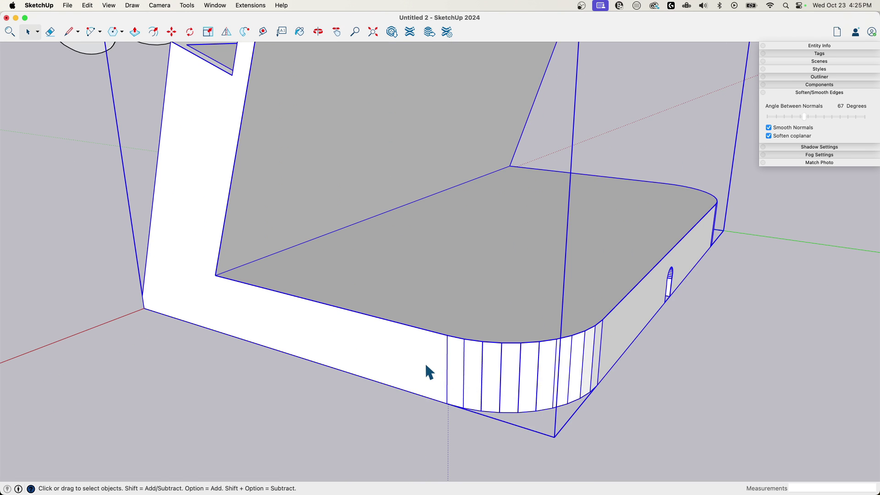
pyautogui.moveTo(426, 366); pyautogui.dragTo(528, 425, button='middle')
pyautogui.doubleClick(528, 422)
pyautogui.scroll(-1, 535, 398)
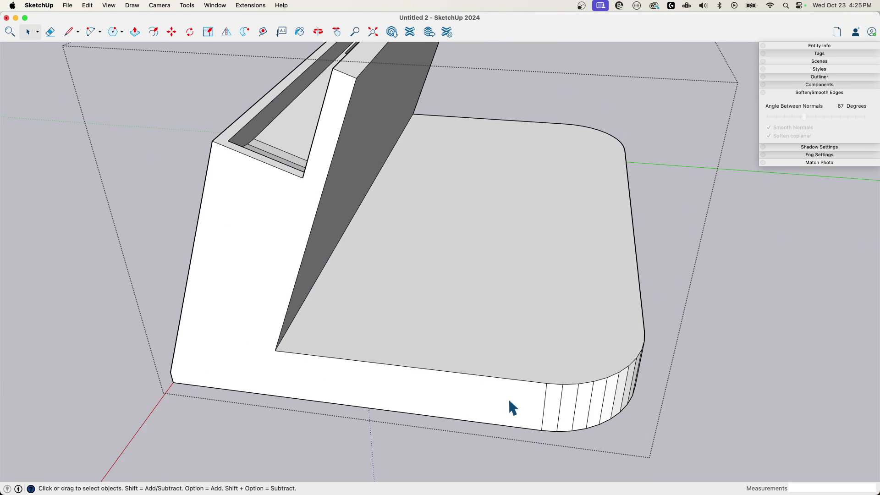
pyautogui.tripleClick(506, 402)
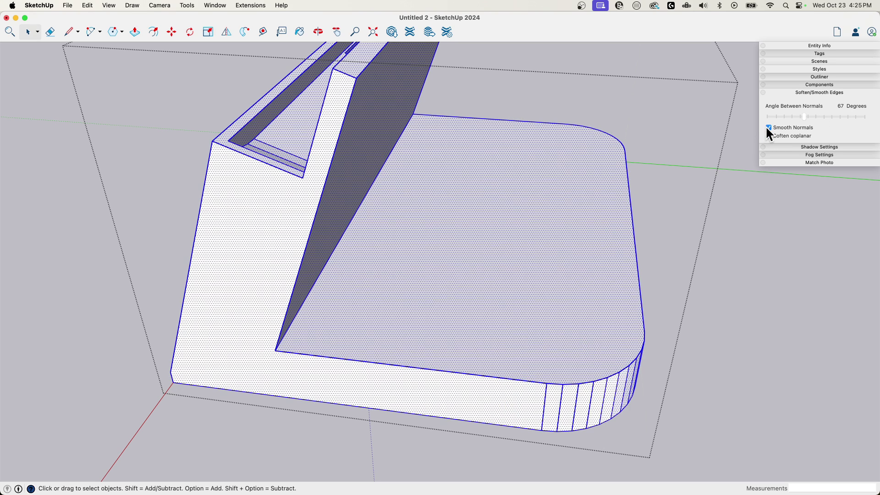
pyautogui.click(770, 136)
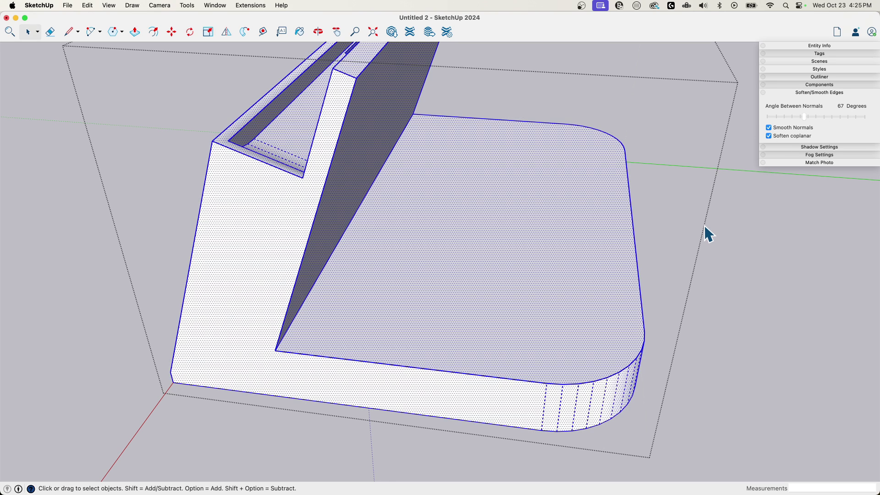
pyautogui.click(705, 225)
# - Examine the softened stand's phone groove, cable opening and rounded base corners, and leave the group
pyautogui.moveTo(582, 226); pyautogui.dragTo(522, 169, button='middle')
pyautogui.scroll(-3, 428, 239)
pyautogui.moveTo(427, 239); pyautogui.dragTo(350, 348, button='middle')
pyautogui.moveTo(434, 199); pyautogui.dragTo(401, 216, button='middle')
pyautogui.scroll(5, 454, 229)
pyautogui.moveTo(484, 246); pyautogui.dragTo(407, 149, button='middle')
pyautogui.moveTo(436, 184); pyautogui.dragTo(505, 257, button='middle')
pyautogui.scroll(-4, 529, 243)
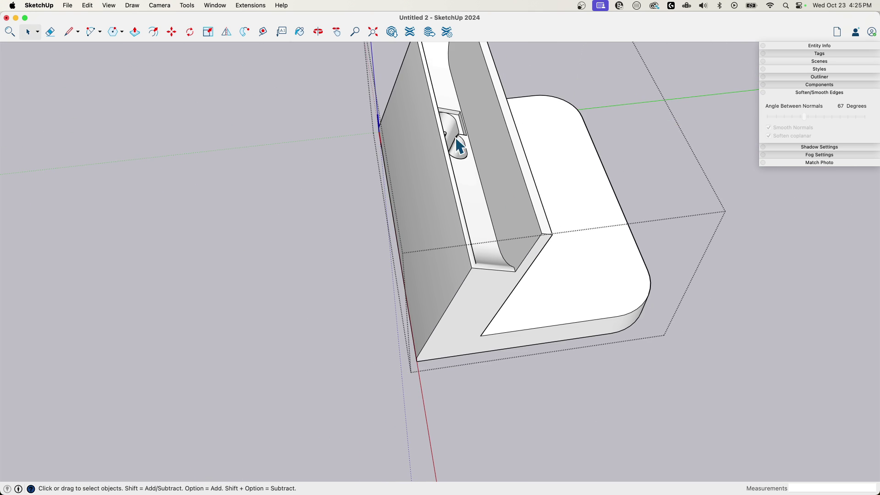
pyautogui.moveTo(537, 229); pyautogui.dragTo(606, 75, button='middle')
pyautogui.click(671, 192)
pyautogui.moveTo(585, 188); pyautogui.dragTo(531, 230, button='middle')
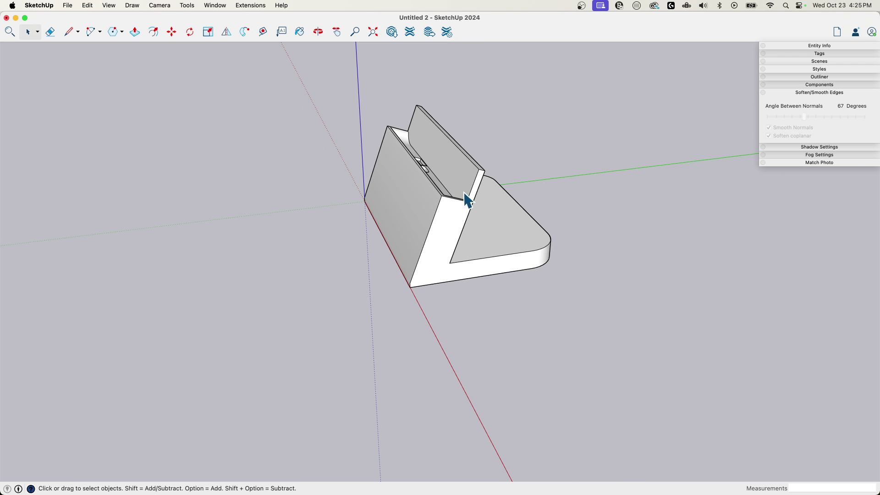
pyautogui.scroll(-2, 467, 200)
pyautogui.moveTo(441, 176); pyautogui.dragTo(575, 174, button='middle')
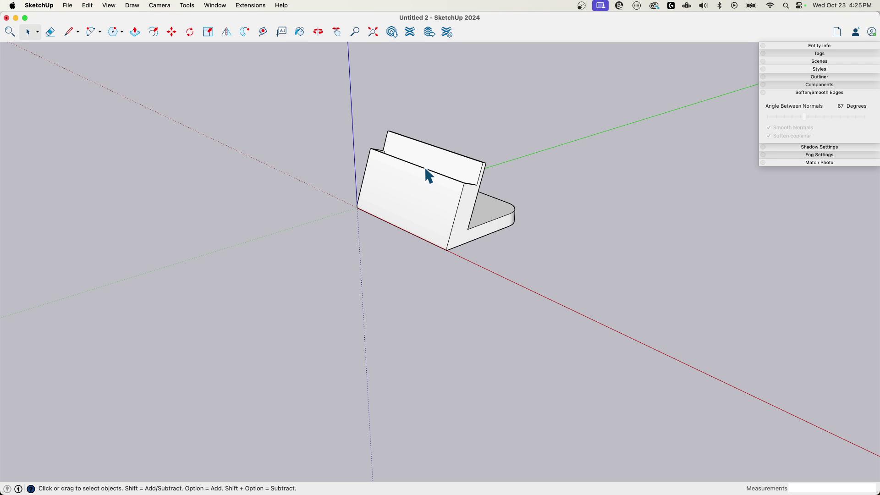
# - Import the rhino STL file in millimetres with coplanar faces merged and the drawing origin preserved
pyautogui.moveTo(429, 176); pyautogui.dragTo(428, 315, button='middle')
pyautogui.scroll(-5, 173, 167)
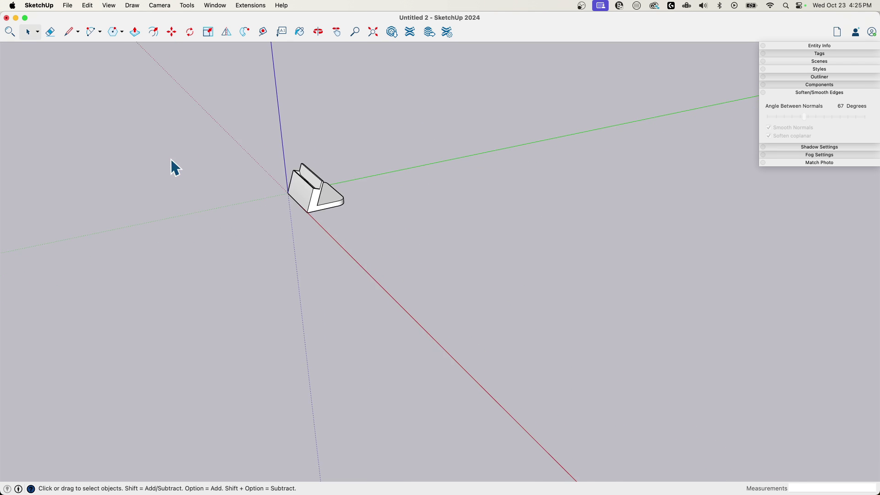
pyautogui.scroll(-3, 557, 340)
pyautogui.scroll(-2, 273, 287)
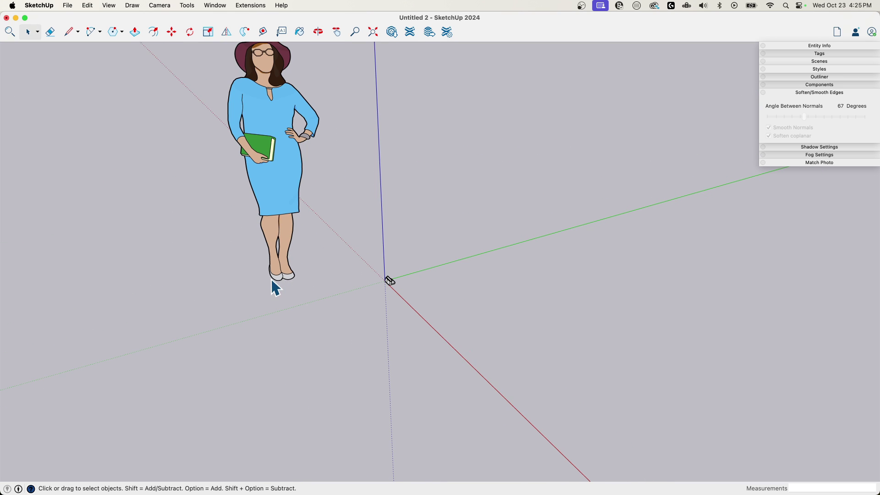
pyautogui.moveTo(273, 287); pyautogui.dragTo(430, 198, button='middle')
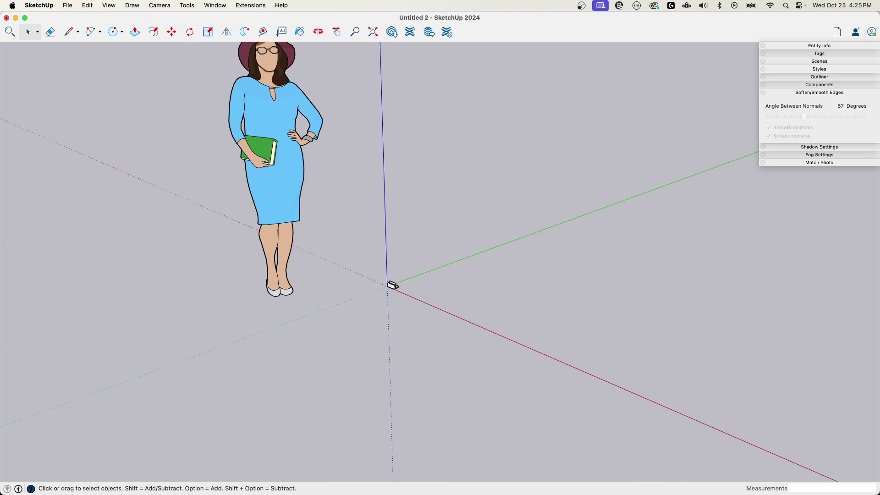
pyautogui.moveTo(63, 4); pyautogui.dragTo(381, 407)
pyautogui.scroll(-3, 339, 316)
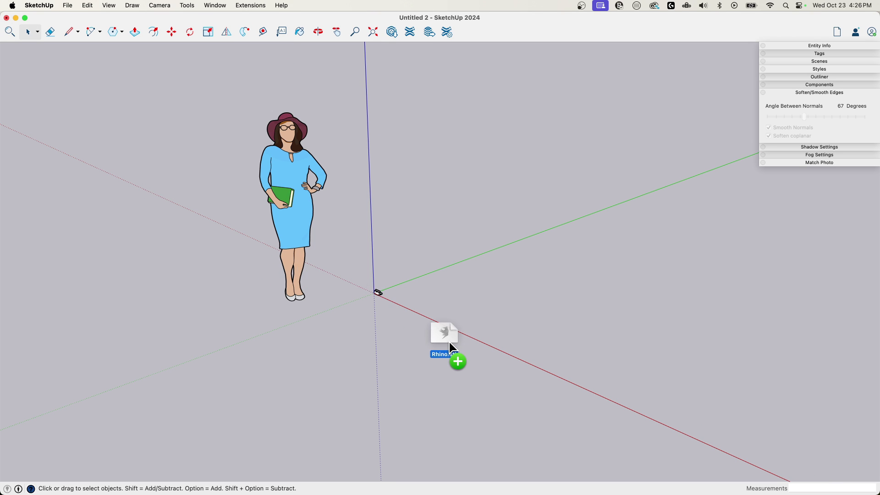
pyautogui.moveTo(449, 342); pyautogui.dragTo(450, 342)
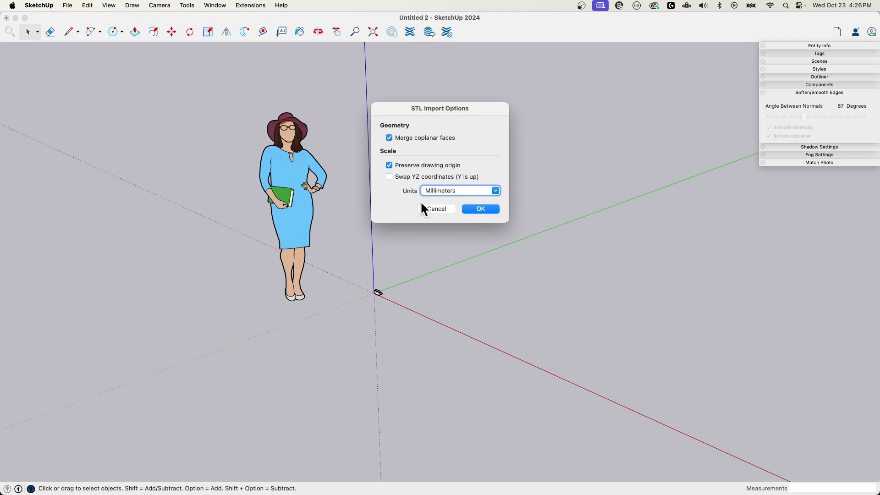
pyautogui.click(489, 210)
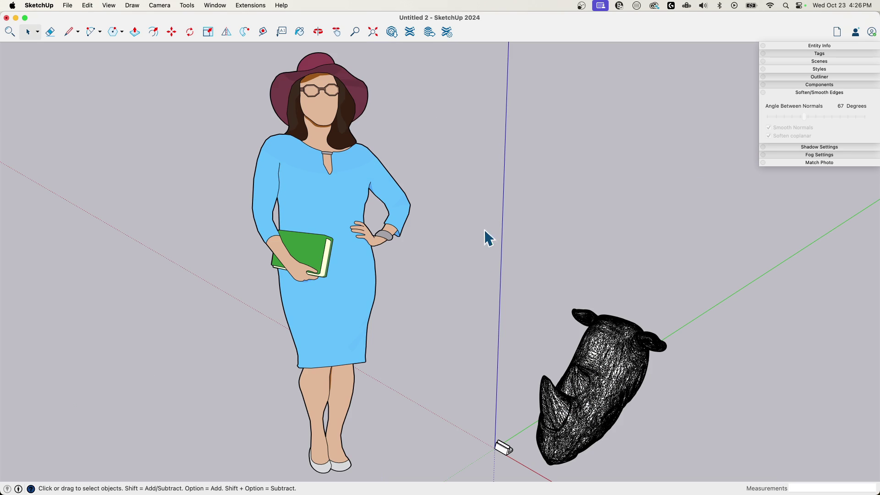
# - Examine the dense triangulated mesh of the imported rhino head from the side
pyautogui.scroll(6, 632, 433)
pyautogui.moveTo(713, 338); pyautogui.dragTo(565, 238, button='middle')
pyautogui.moveTo(375, 391); pyautogui.dragTo(391, 309, button='middle')
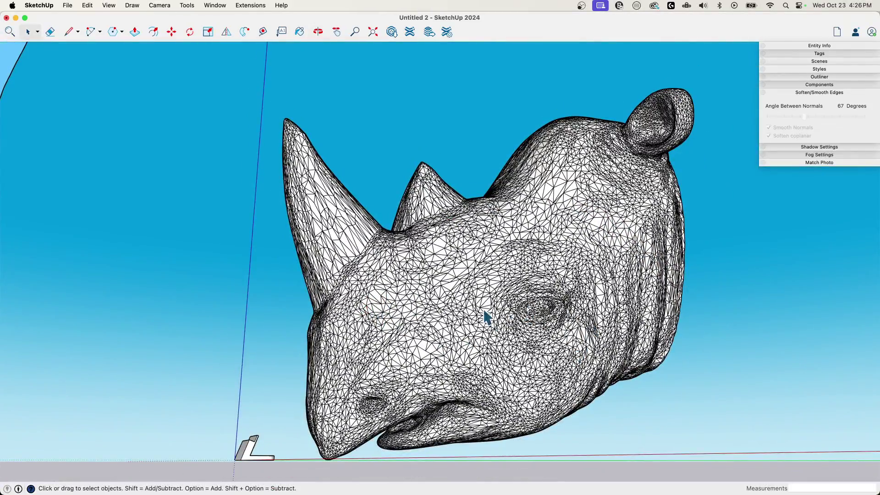
# - Examine the rhino head's dense triangulated mesh around the eye and horns, and its merged flat back face
pyautogui.moveTo(548, 270); pyautogui.dragTo(634, 378, button='middle')
pyautogui.scroll(6, 534, 298)
pyautogui.moveTo(535, 299); pyautogui.dragTo(250, 211, button='middle')
pyautogui.scroll(-3, 412, 240)
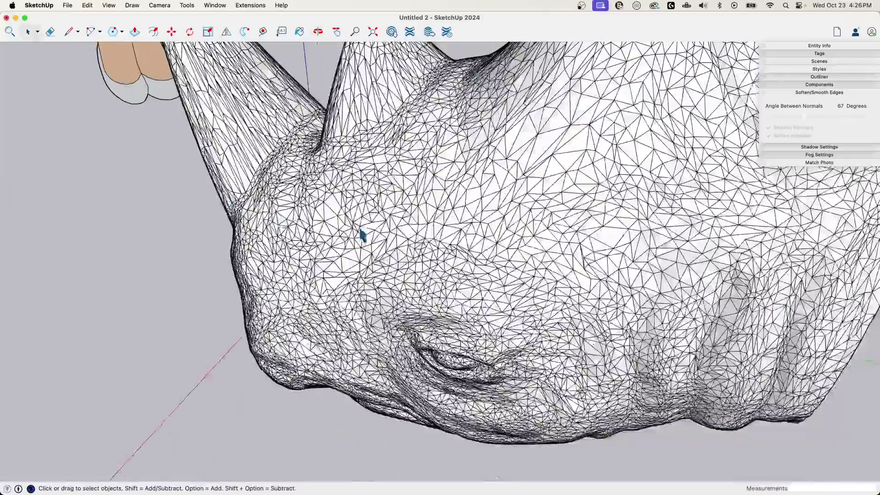
pyautogui.moveTo(501, 238); pyautogui.dragTo(445, 308, button='middle')
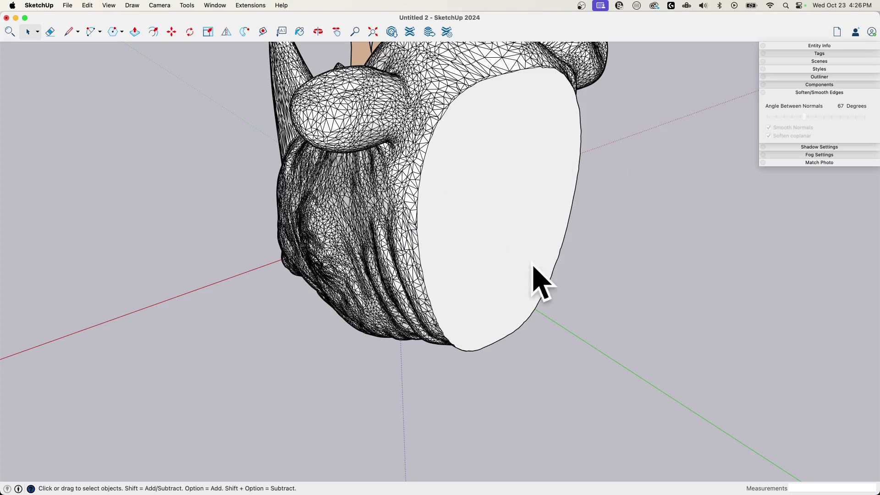
pyautogui.moveTo(492, 305); pyautogui.dragTo(518, 198, button='middle')
pyautogui.moveTo(389, 225); pyautogui.dragTo(574, 177, button='middle')
pyautogui.scroll(6, 574, 177)
pyautogui.scroll(2, 305, 180)
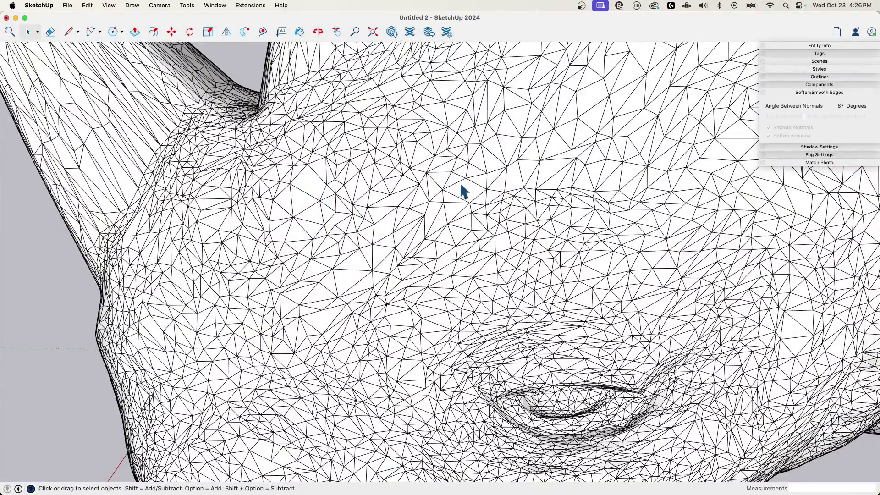
pyautogui.scroll(-8, 295, 240)
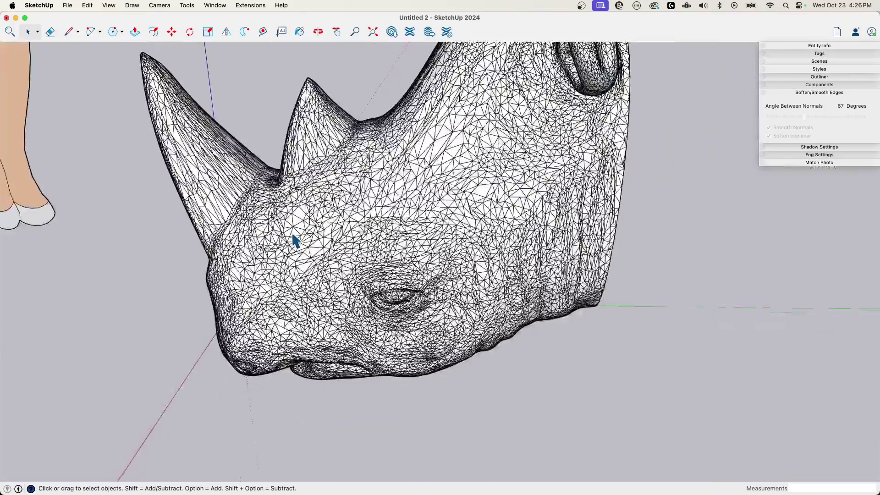
pyautogui.moveTo(295, 240); pyautogui.dragTo(357, 218, button='middle')
pyautogui.scroll(-6, 321, 298)
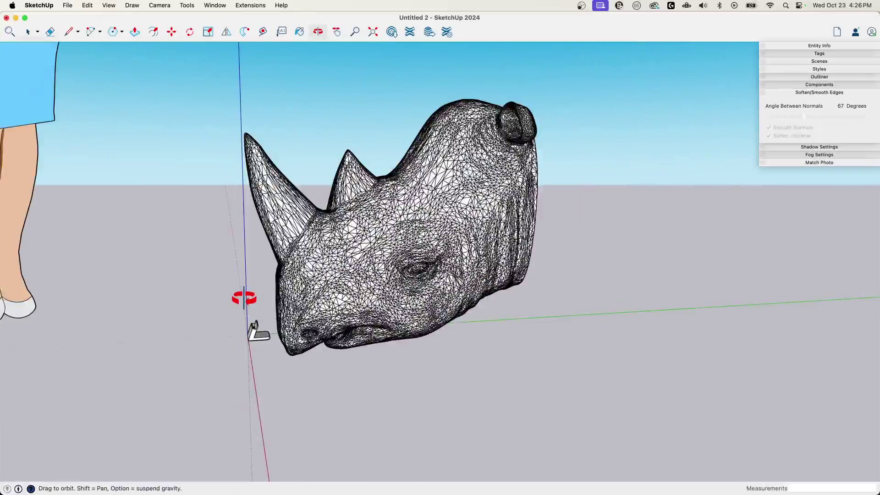
# - Soften all edges inside the rhino head's group at 67 degrees with Smooth Normals and Soften coplanar enabled, and leave the group
pyautogui.moveTo(243, 298); pyautogui.dragTo(444, 292, button='middle')
pyautogui.click(443, 292)
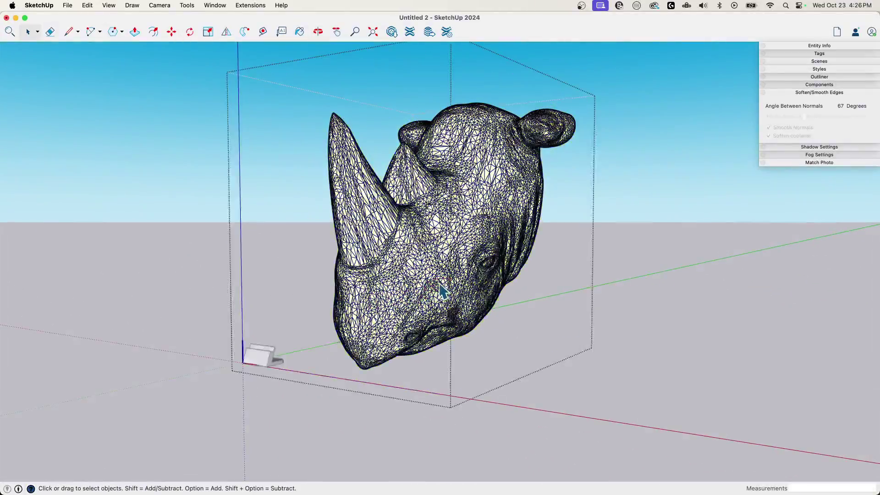
pyautogui.tripleClick(439, 284)
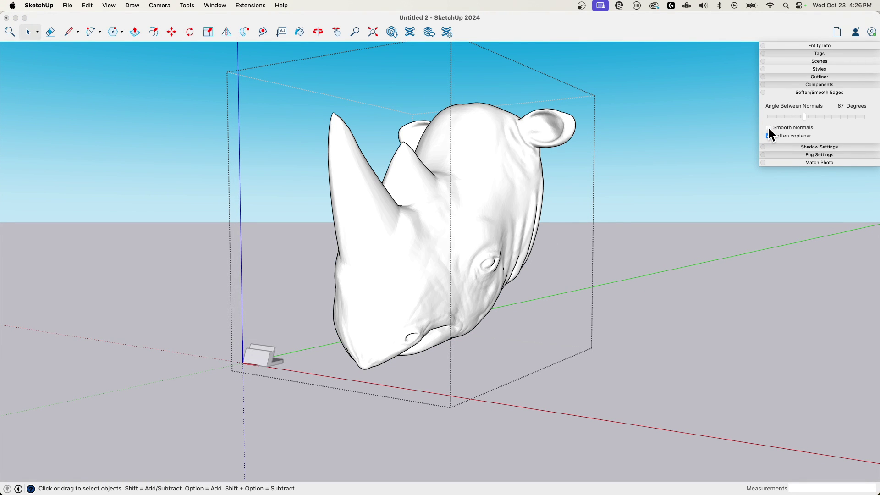
pyautogui.click(770, 128)
pyautogui.click(683, 226)
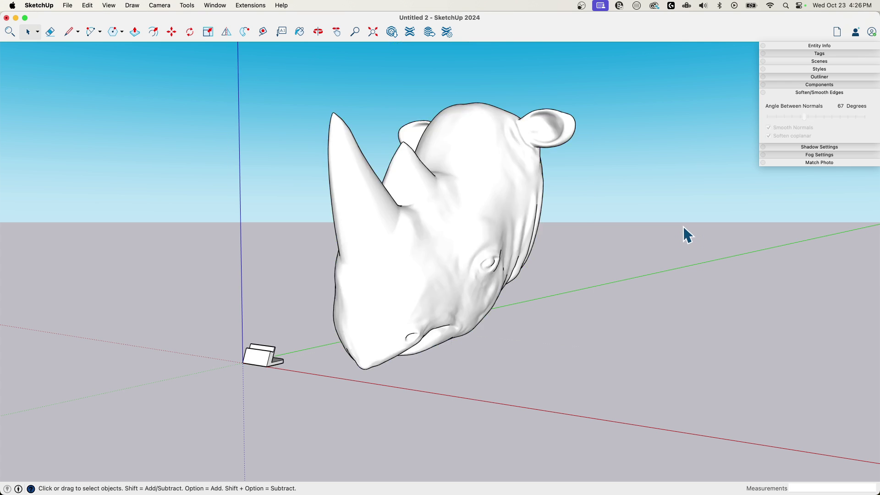
# - Scale the rhino head uniformly to about 0.13 from its corner at the origin
pyautogui.moveTo(695, 275); pyautogui.dragTo(590, 293, button='middle')
pyautogui.press('space')
pyautogui.click(461, 275)
pyautogui.moveTo(461, 274); pyautogui.dragTo(441, 288, button='middle')
pyautogui.press('s')
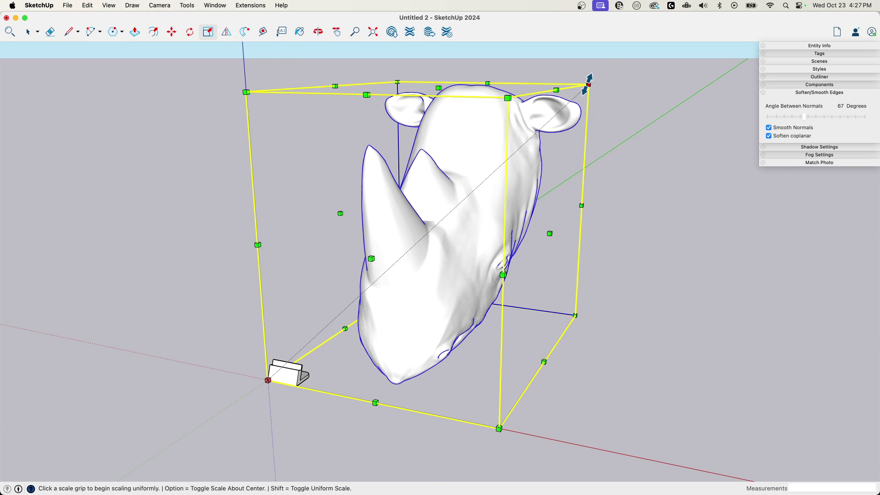
pyautogui.click(588, 84)
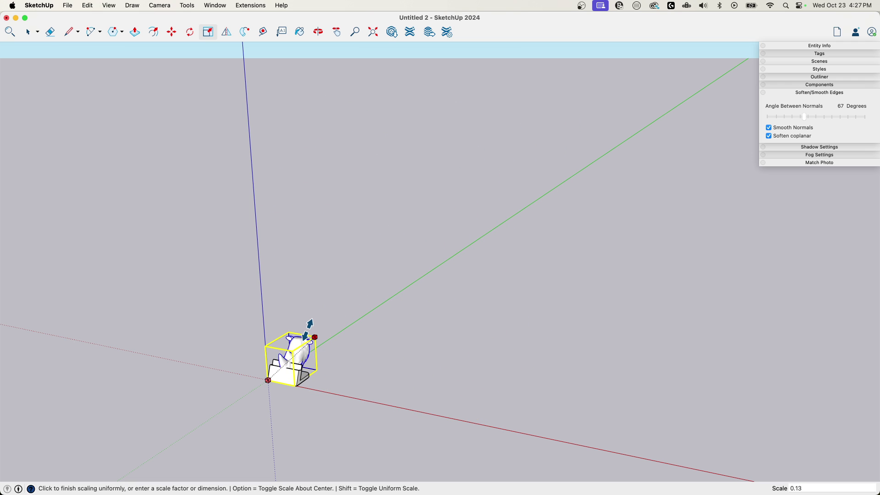
pyautogui.click(308, 330)
# - Move the scaled rhino head along the green axis until it sits clear in front of the phone stand
pyautogui.scroll(6, 271, 403)
pyautogui.moveTo(383, 379); pyautogui.dragTo(166, 369, button='middle')
pyautogui.moveTo(273, 348); pyautogui.dragTo(305, 311, button='middle')
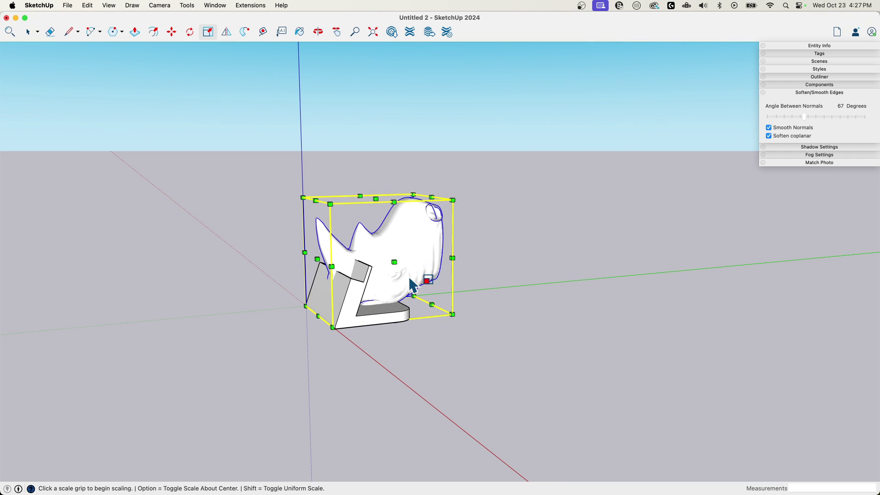
pyautogui.scroll(3, 403, 268)
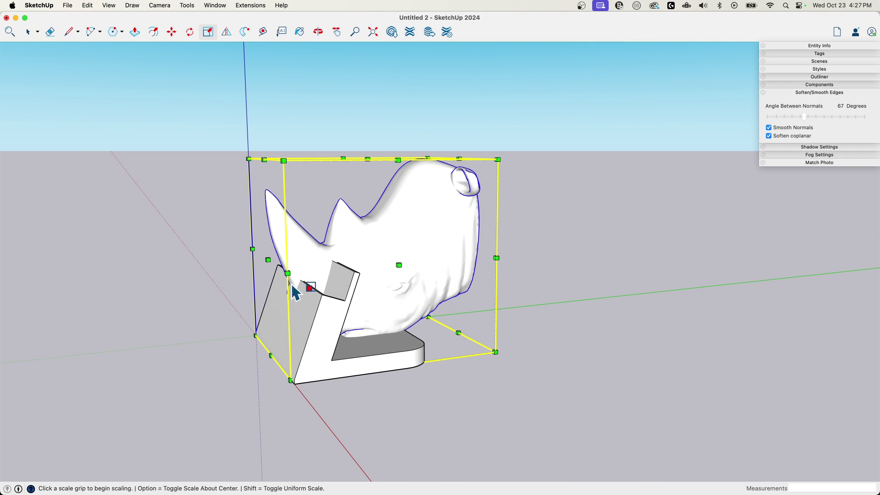
pyautogui.moveTo(304, 289); pyautogui.dragTo(419, 275, button='middle')
pyautogui.scroll(2, 417, 266)
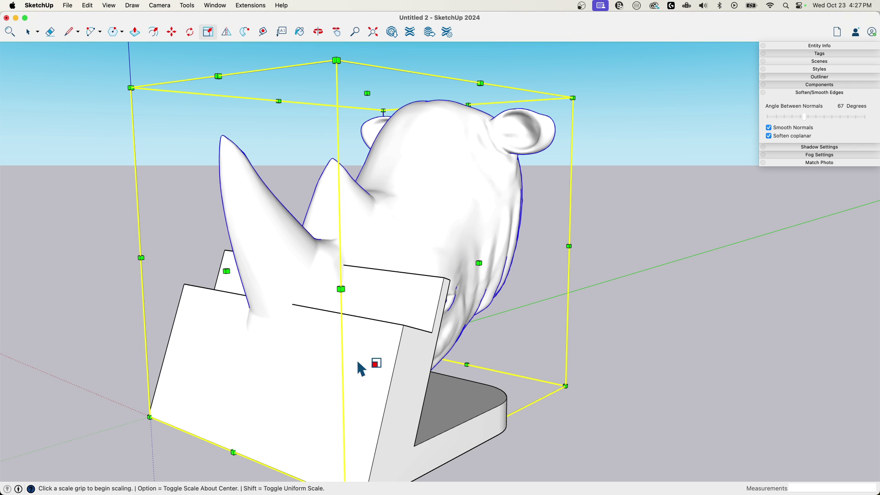
pyautogui.moveTo(352, 361); pyautogui.dragTo(167, 320, button='middle')
pyautogui.scroll(-2, 175, 338)
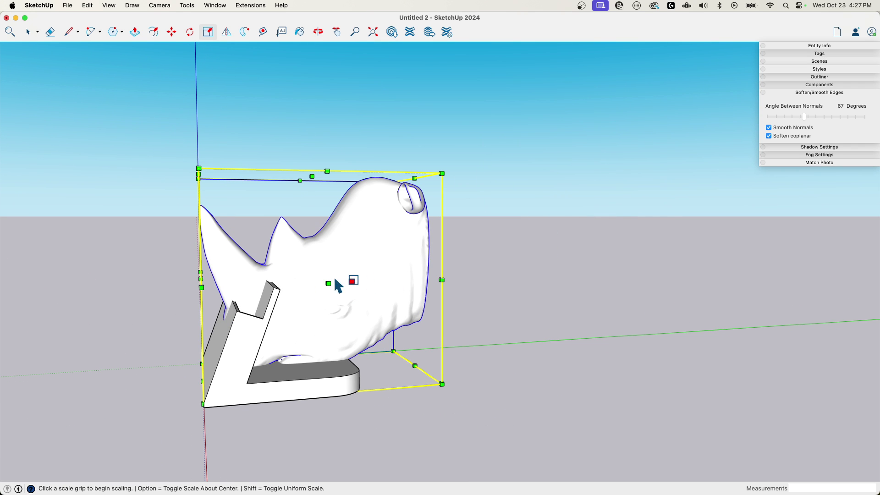
pyautogui.press('m')
pyautogui.click(363, 272)
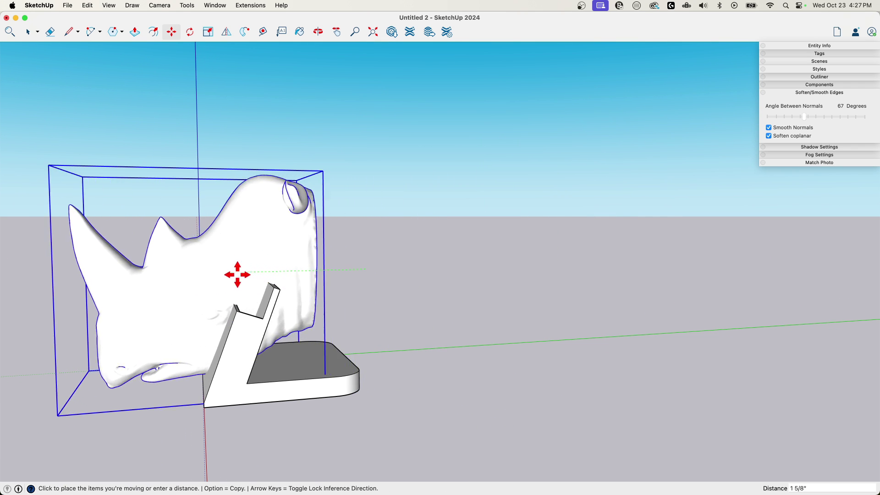
pyautogui.click(133, 269)
# - Examine the gap between the lower edge of the rhino head's flat back and the stand's sloped face
pyautogui.moveTo(133, 270); pyautogui.dragTo(171, 272, button='middle')
pyautogui.scroll(6, 141, 315)
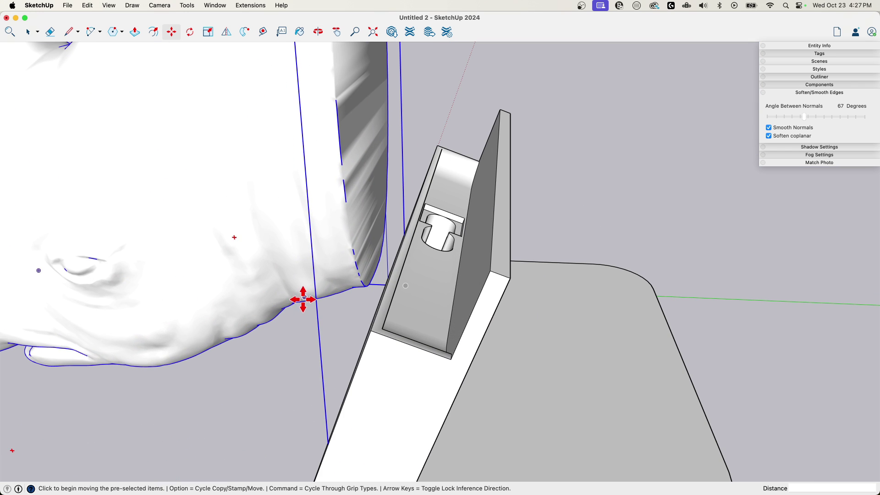
pyautogui.moveTo(349, 307); pyautogui.dragTo(400, 230, button='middle')
pyautogui.scroll(3, 395, 211)
pyautogui.scroll(-2, 387, 230)
pyautogui.scroll(-5, 387, 230)
pyautogui.scroll(3, 395, 311)
pyautogui.scroll(10, 401, 230)
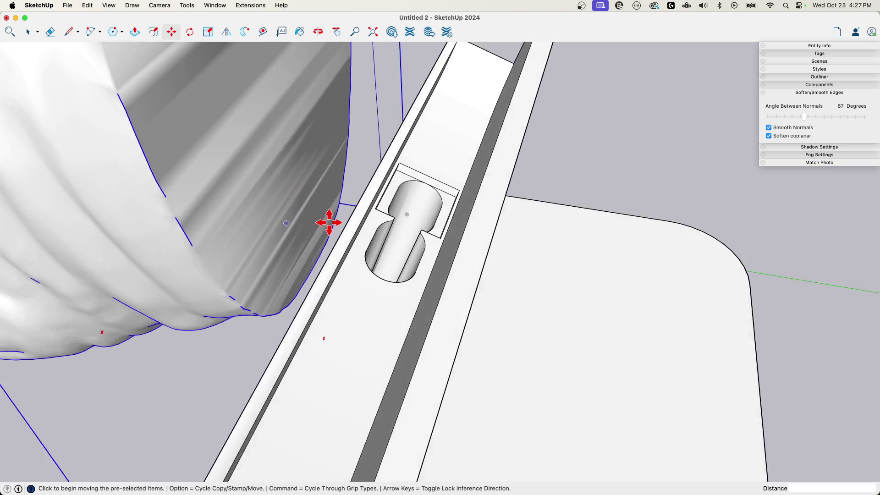
pyautogui.press('q')
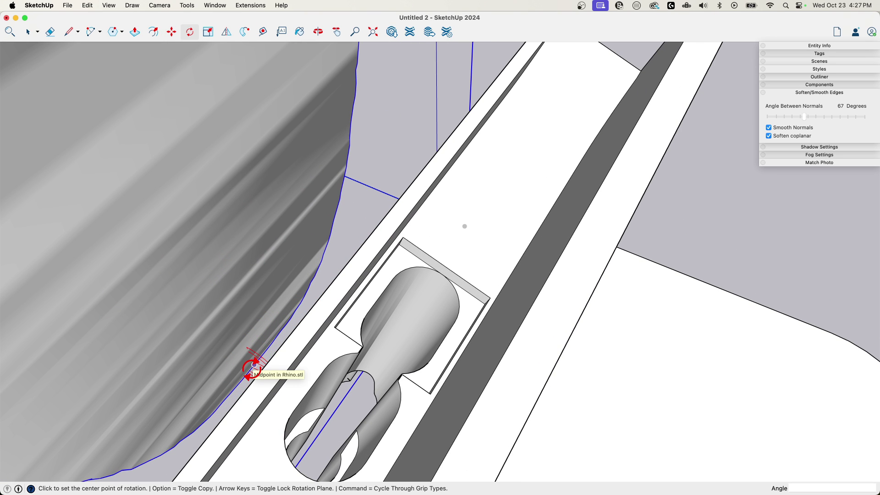
pyautogui.click(254, 365)
pyautogui.scroll(-10, 307, 328)
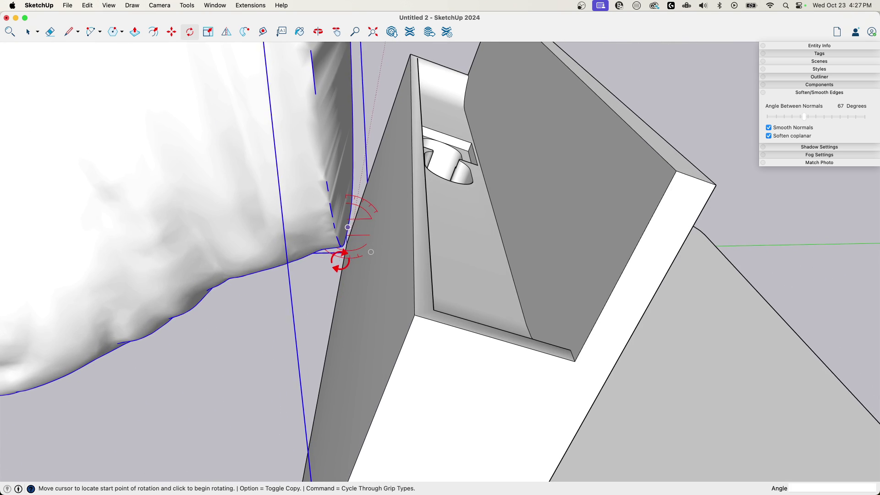
pyautogui.scroll(4, 341, 260)
# - Move the rhino head by a point on its back's lower edge to the bottom edge of the stand's sloped face
pyautogui.press('m')
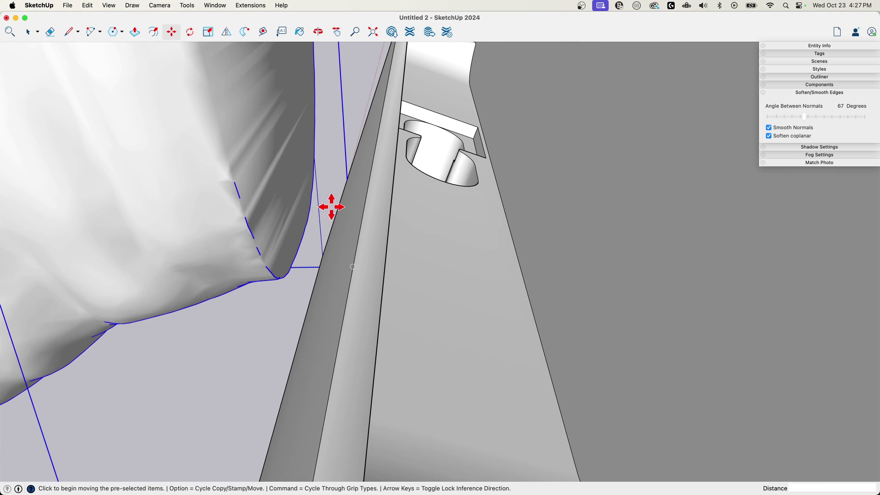
pyautogui.click(299, 247)
pyautogui.scroll(10, 268, 294)
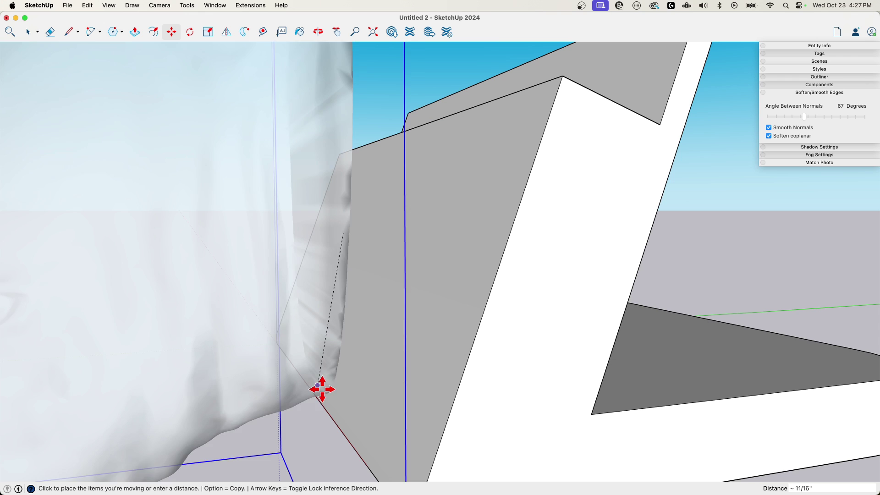
pyautogui.click(321, 394)
# - Rotate the rhino head about 20 degrees around its lower back point to align its back with the stand's sloped face
pyautogui.moveTo(391, 359); pyautogui.dragTo(352, 356, button='middle')
pyautogui.press('q')
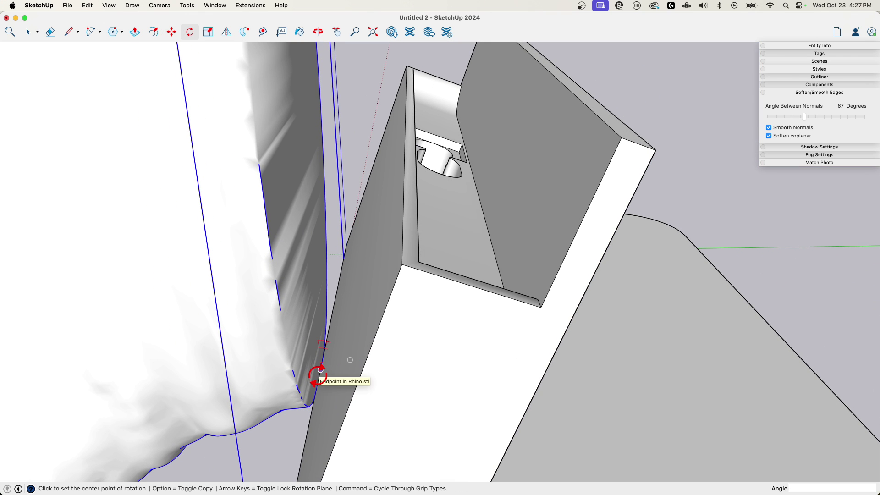
pyautogui.click(321, 370)
pyautogui.moveTo(314, 353); pyautogui.dragTo(330, 257, button='middle')
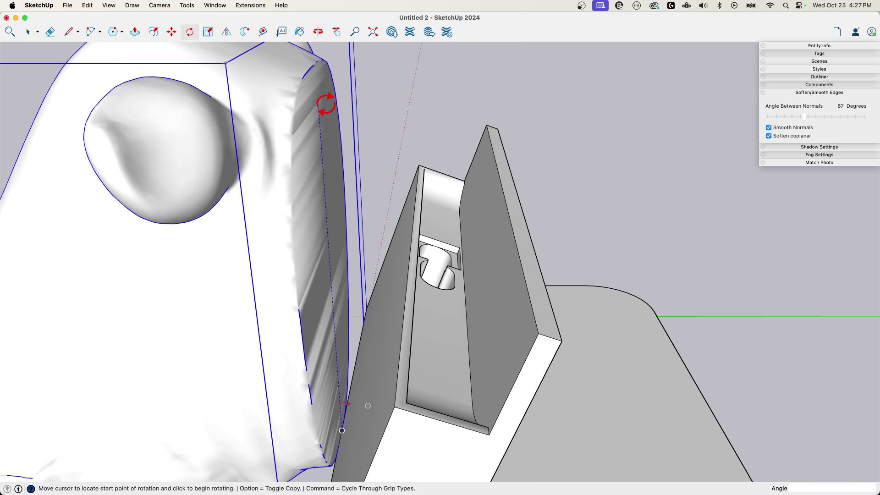
pyautogui.click(307, 70)
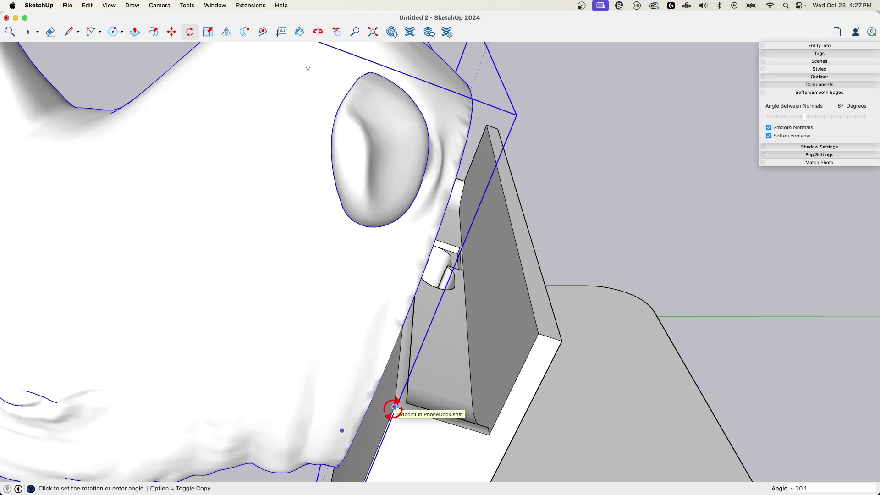
pyautogui.click(408, 392)
pyautogui.press('space')
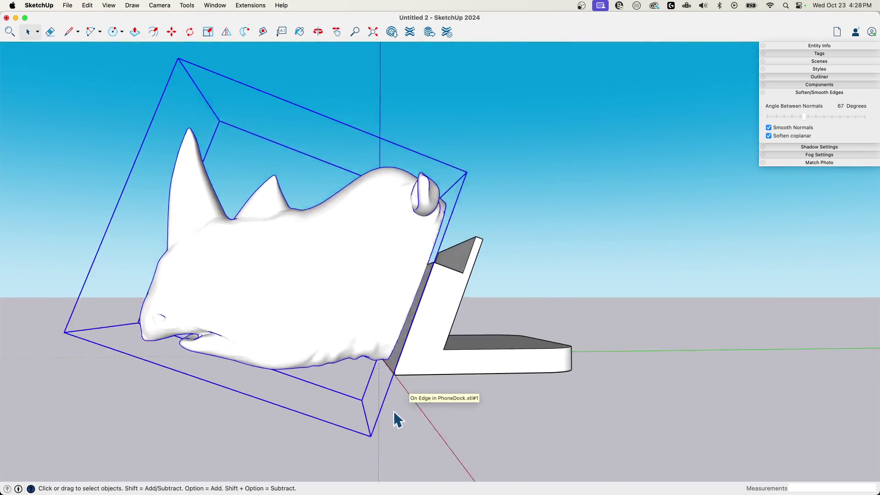
# - Scale the rhino head down further and reposition it along the stand's sloped face
pyautogui.moveTo(395, 414); pyautogui.dragTo(319, 379, button='middle')
pyautogui.press('s')
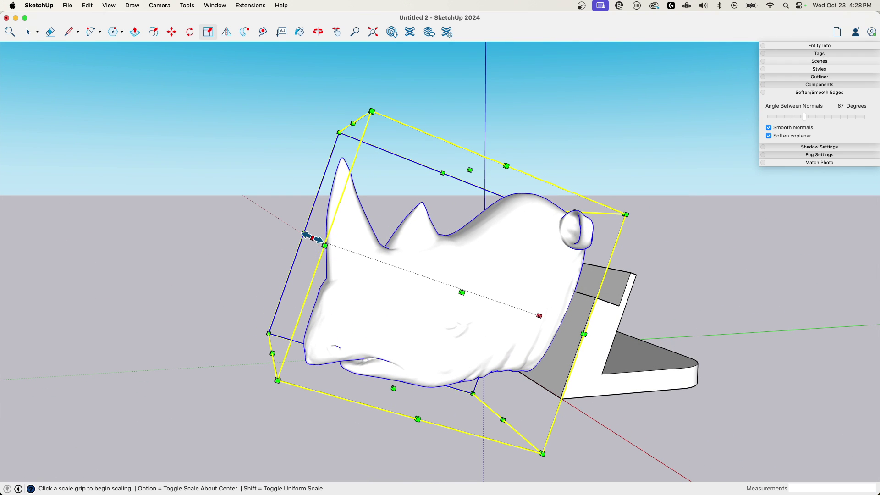
pyautogui.moveTo(311, 238); pyautogui.dragTo(287, 238, button='middle')
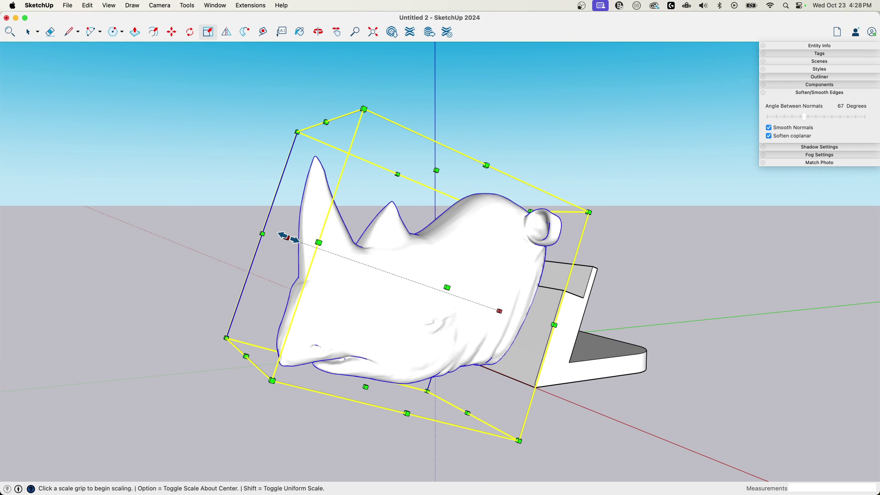
pyautogui.click(287, 238)
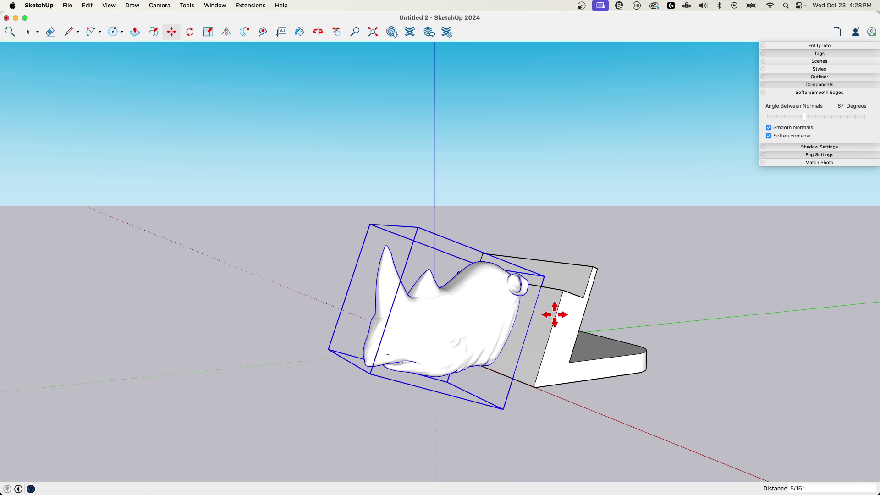
pyautogui.press('space')
pyautogui.moveTo(513, 401); pyautogui.dragTo(493, 437, button='middle')
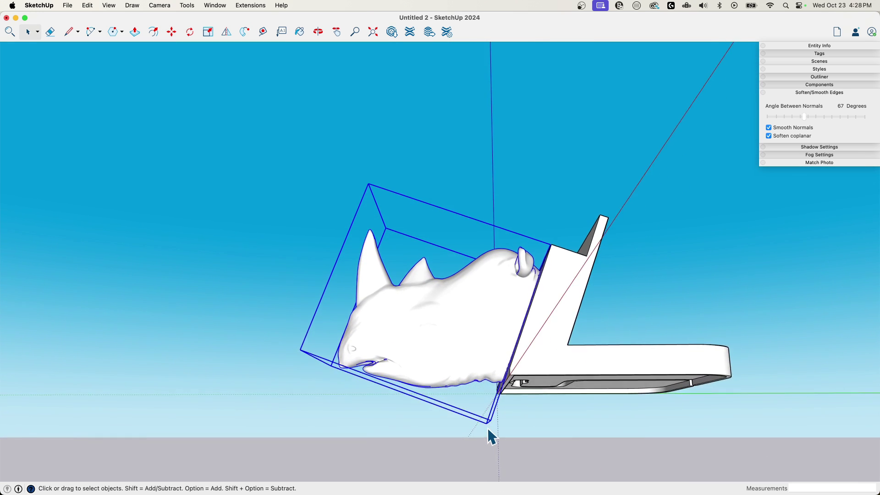
pyautogui.press('m')
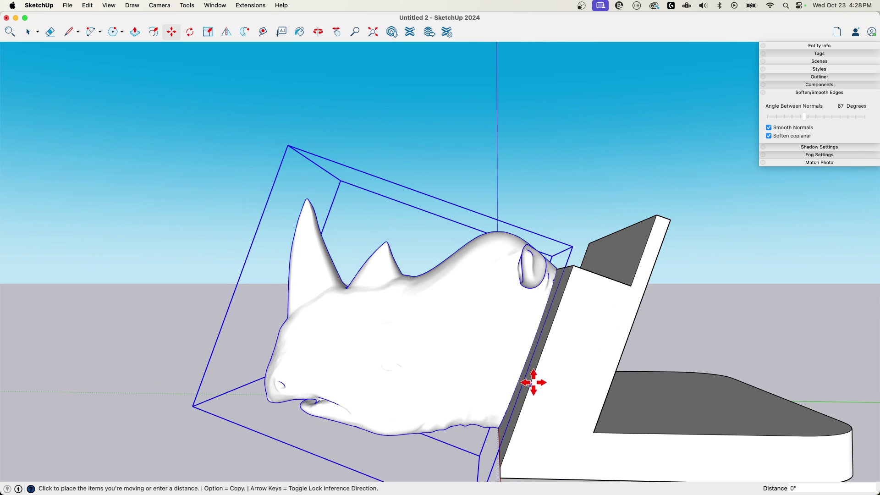
pyautogui.press('space')
# - Move the rhino head sideways along the red axis to centre it on the stand's face, and clear the selection
pyautogui.moveTo(535, 382); pyautogui.dragTo(430, 278, button='middle')
pyautogui.press('m')
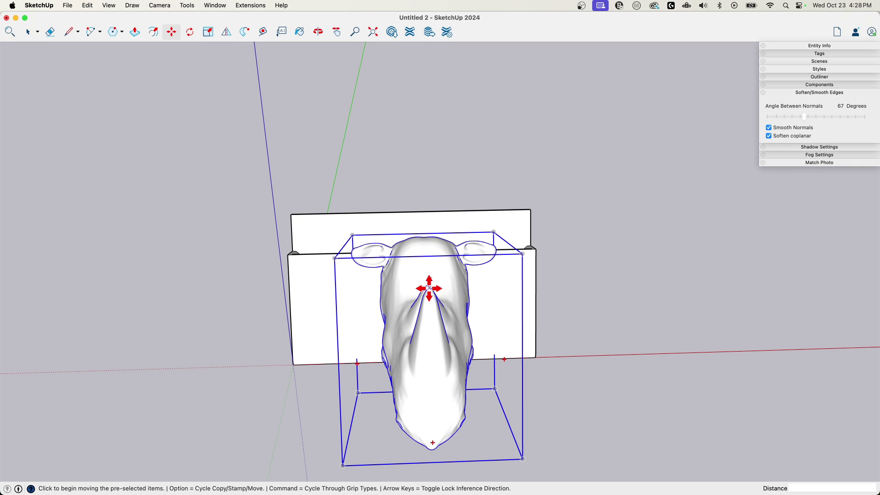
pyautogui.click(429, 288)
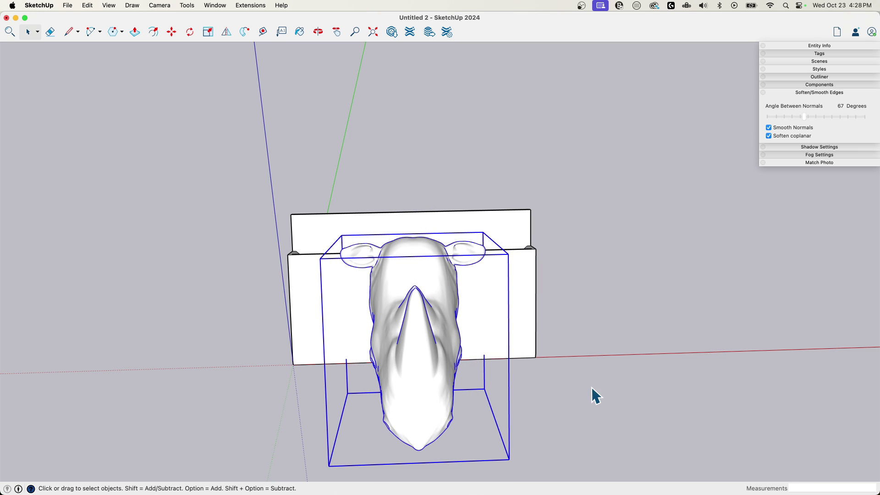
pyautogui.moveTo(595, 395); pyautogui.dragTo(482, 259, button='middle')
pyautogui.click(697, 400)
# - Select the rhino head and the phone stand together and make them a group
pyautogui.scroll(-8, 573, 350)
pyautogui.moveTo(358, 362); pyautogui.dragTo(309, 378)
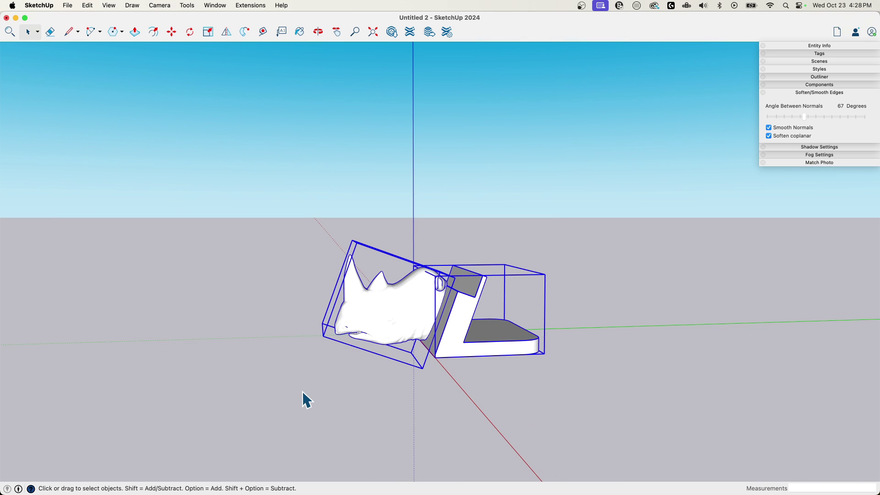
pyautogui.moveTo(302, 391); pyautogui.dragTo(460, 317, button='middle')
pyautogui.scroll(3, 459, 317)
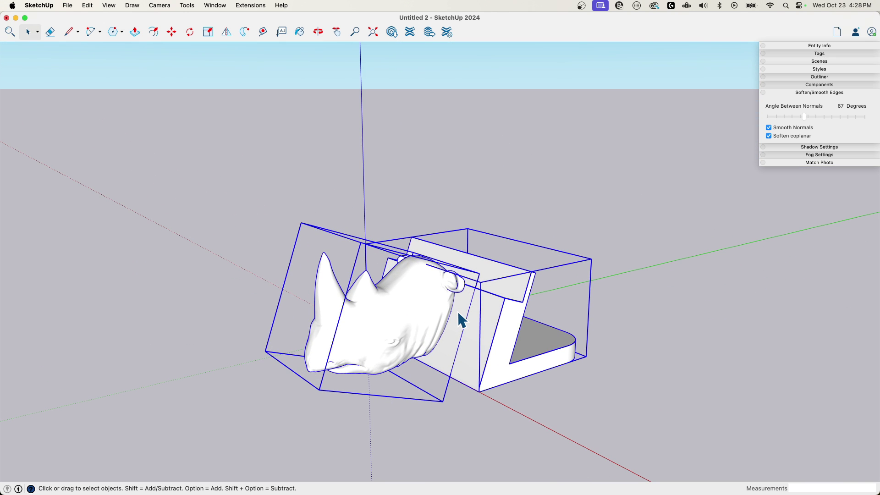
pyautogui.rightClick(459, 314)
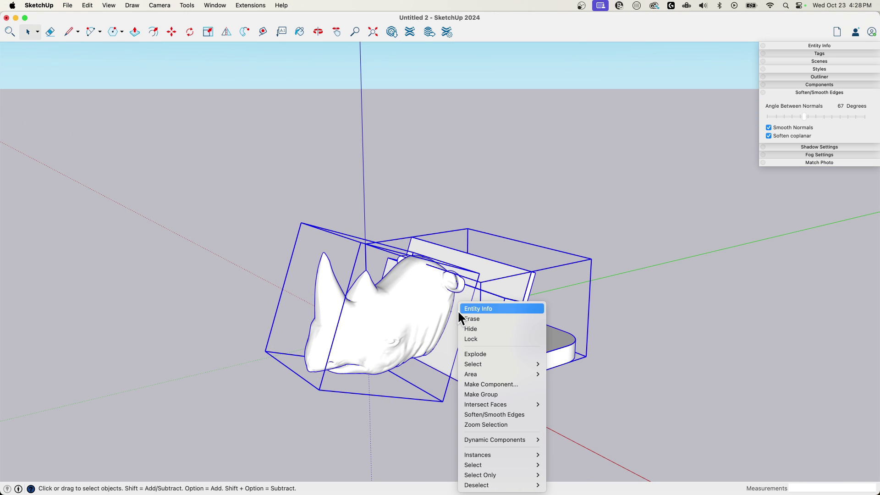
pyautogui.click(501, 395)
# - Open the new group for editing and select the phone stand inside it
pyautogui.moveTo(501, 403); pyautogui.dragTo(306, 198, button='middle')
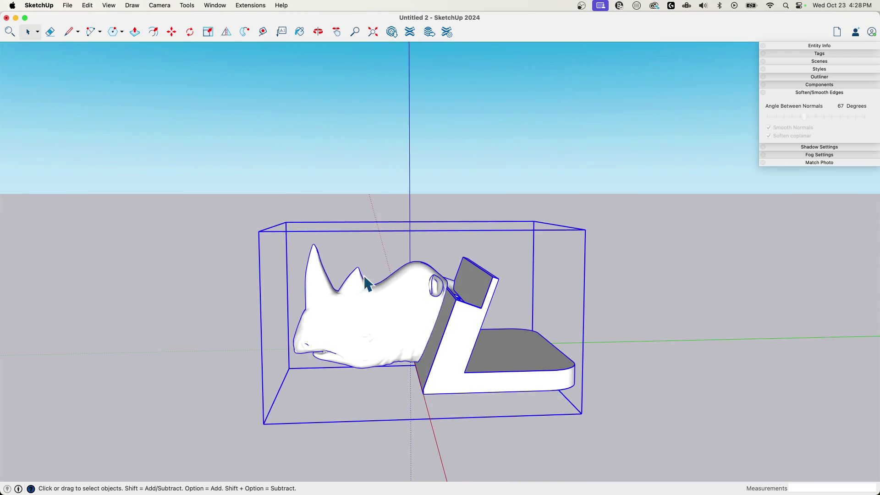
pyautogui.moveTo(388, 281); pyautogui.dragTo(506, 340, button='middle')
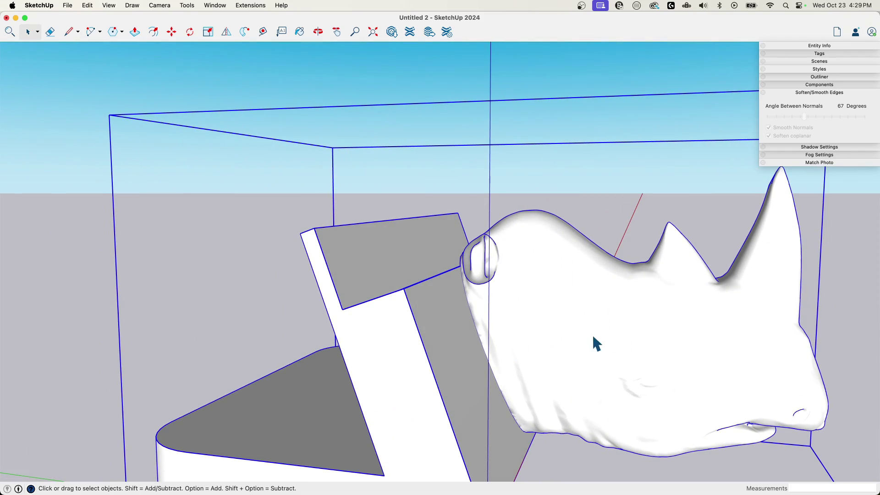
pyautogui.moveTo(576, 259); pyautogui.dragTo(551, 285, button='middle')
pyautogui.doubleClick(428, 249)
pyautogui.click(407, 258)
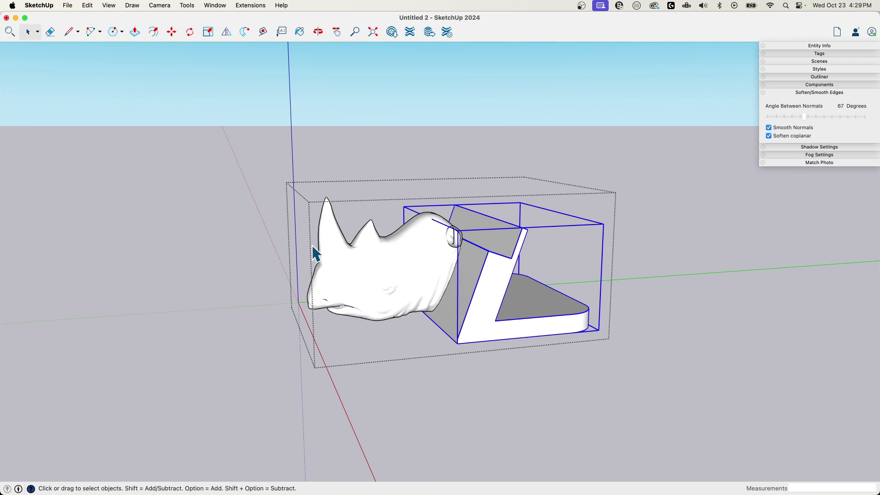
pyautogui.moveTo(596, 333); pyautogui.dragTo(415, 264, button='middle')
pyautogui.scroll(10, 413, 263)
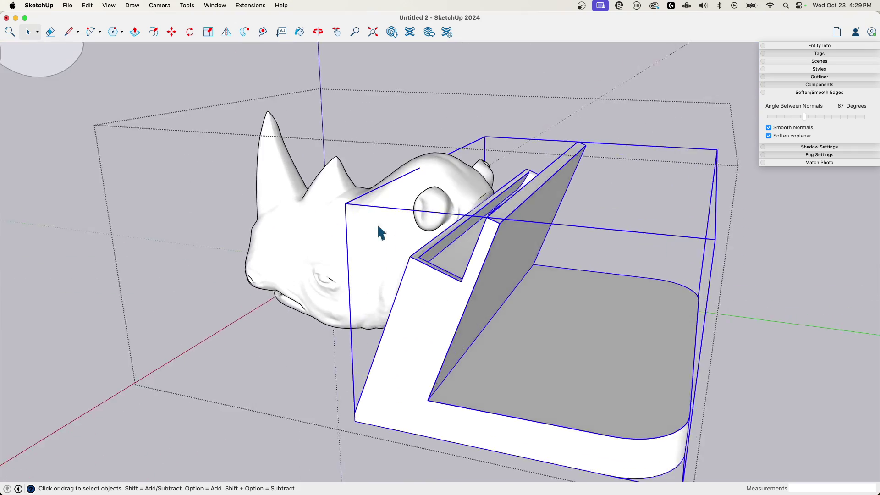
# - Try to merge the rhino head and the phone stand into one solid with Outer Shell
pyautogui.moveTo(387, 230); pyautogui.dragTo(421, 284, button='middle')
pyautogui.click(421, 284)
pyautogui.keyDown('shift'); pyautogui.click(518, 316); pyautogui.keyUp('shift')
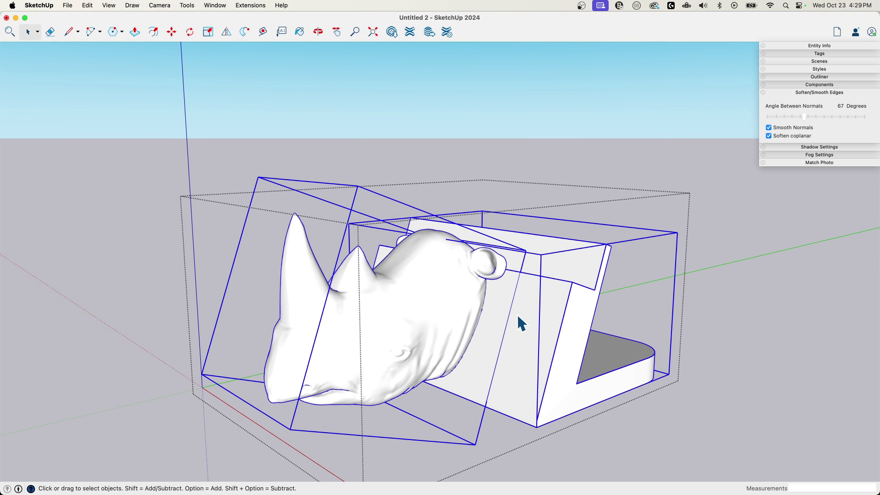
pyautogui.moveTo(557, 348); pyautogui.dragTo(504, 332, button='middle')
pyautogui.hscroll(-3, 504, 340)
pyautogui.click(187, 5)
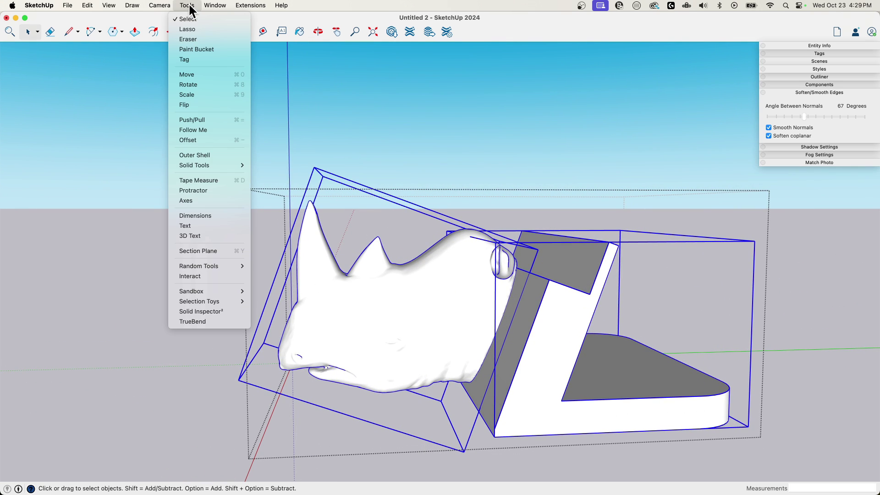
pyautogui.click(202, 155)
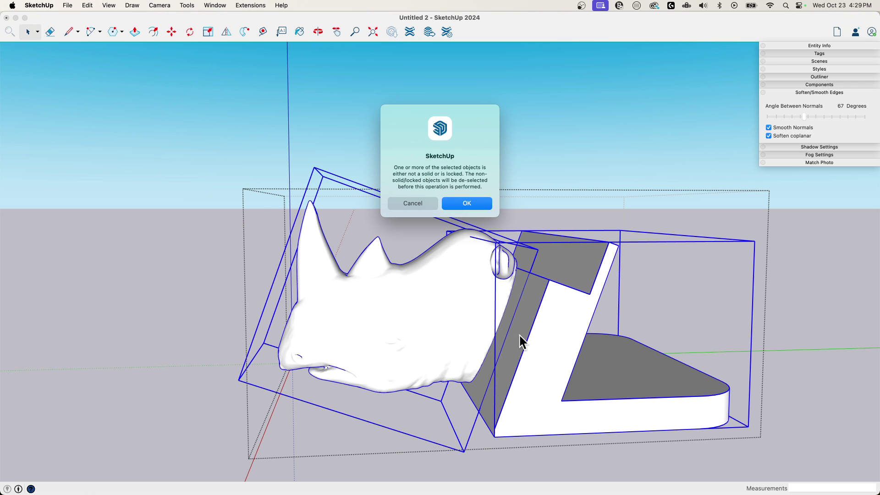
pyautogui.click(472, 201)
# - Expand Entity Info and check for the rhino head and the phone stand whether each is a solid component
pyautogui.moveTo(595, 130); pyautogui.dragTo(574, 181, button='middle')
pyautogui.click(456, 266)
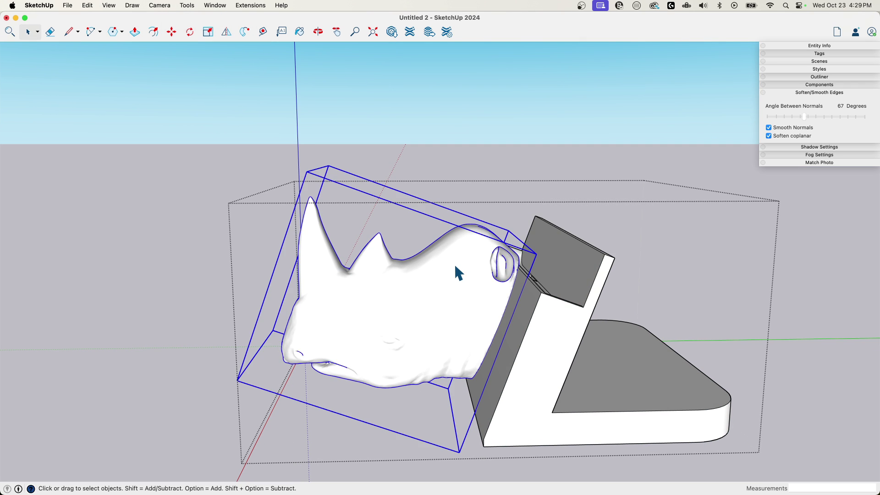
pyautogui.click(820, 46)
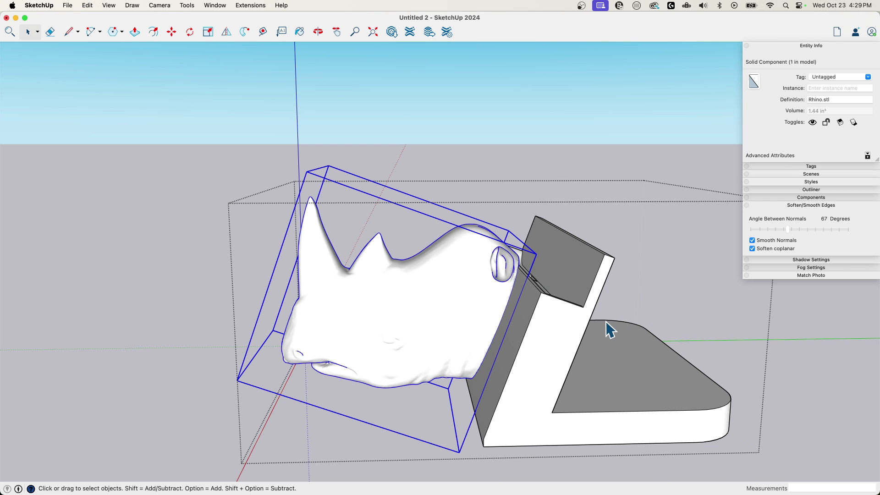
pyautogui.click(559, 340)
# - Open the phone stand for editing, erase the stray edge beside the keyhole slot on its underside, and redraw the slot's side edge to restore the face
pyautogui.moveTo(558, 340); pyautogui.dragTo(556, 255, button='middle')
pyautogui.scroll(2, 586, 298)
pyautogui.scroll(2, 576, 288)
pyautogui.scroll(-3, 573, 278)
pyautogui.scroll(8, 555, 246)
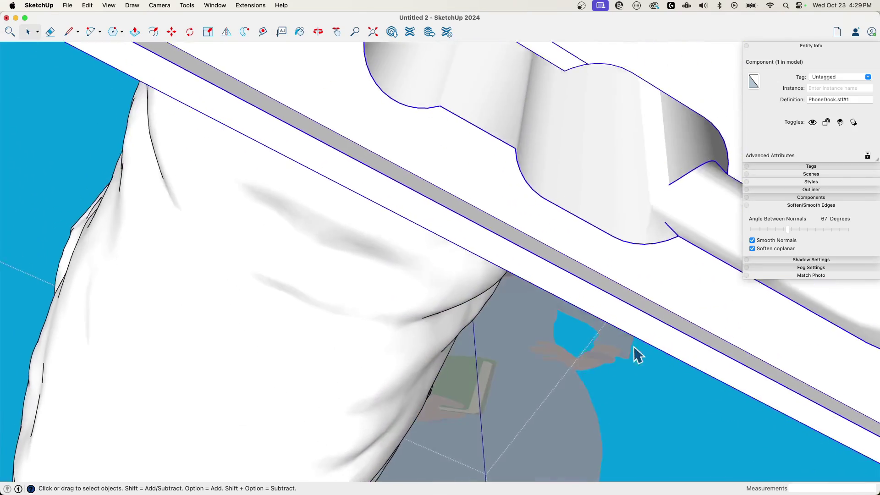
pyautogui.scroll(-4, 635, 348)
pyautogui.moveTo(623, 344); pyautogui.dragTo(550, 282, button='middle')
pyautogui.doubleClick(551, 282)
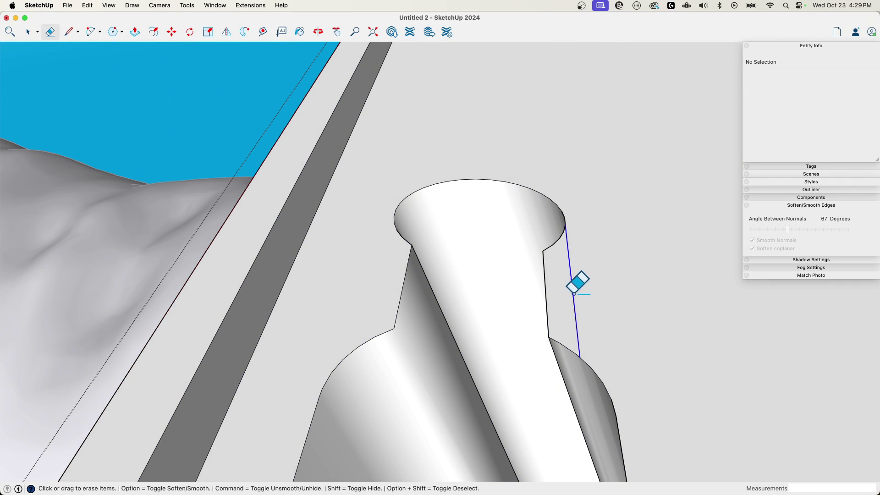
pyautogui.click(574, 294)
pyautogui.press('l')
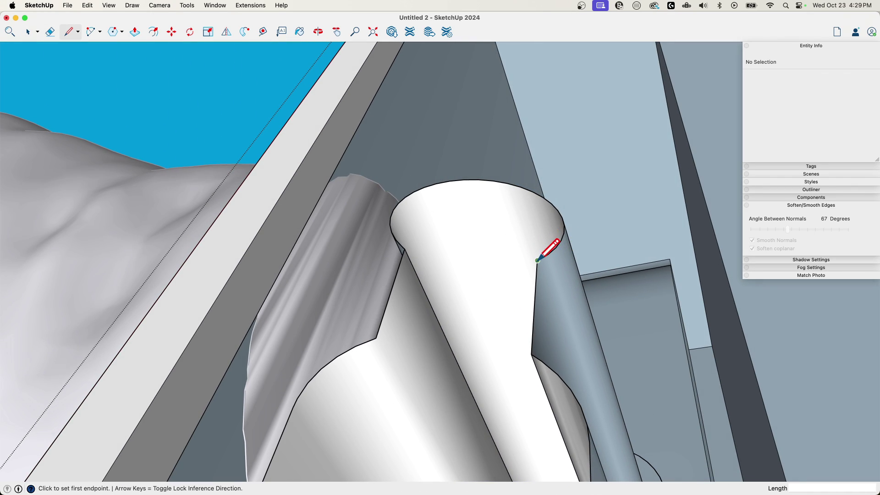
pyautogui.click(532, 354)
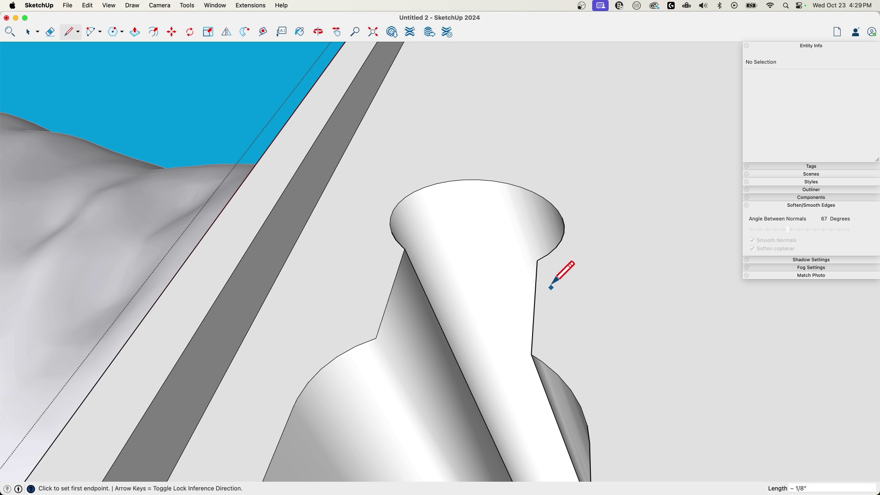
pyautogui.press('space')
# - Leave the phone stand component, keep it selected, and run Solid Inspector² on it
pyautogui.scroll(-15, 621, 302)
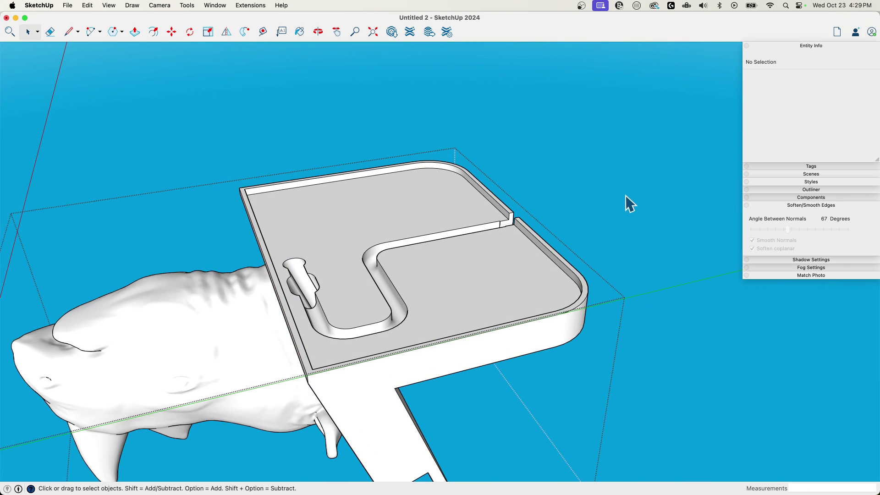
pyautogui.moveTo(566, 240); pyautogui.dragTo(566, 258, button='middle')
pyautogui.scroll(6, 565, 248)
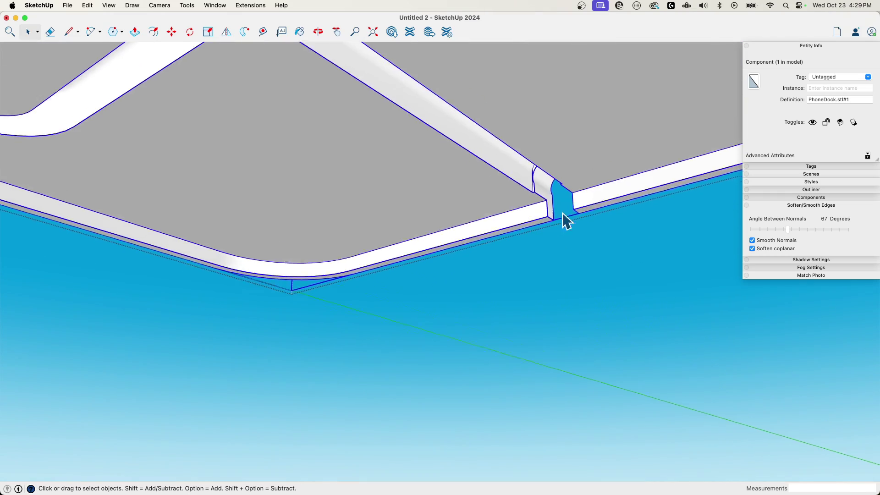
pyautogui.scroll(5, 562, 207)
pyautogui.moveTo(562, 207); pyautogui.dragTo(357, 325, button='middle')
pyautogui.scroll(-5, 485, 298)
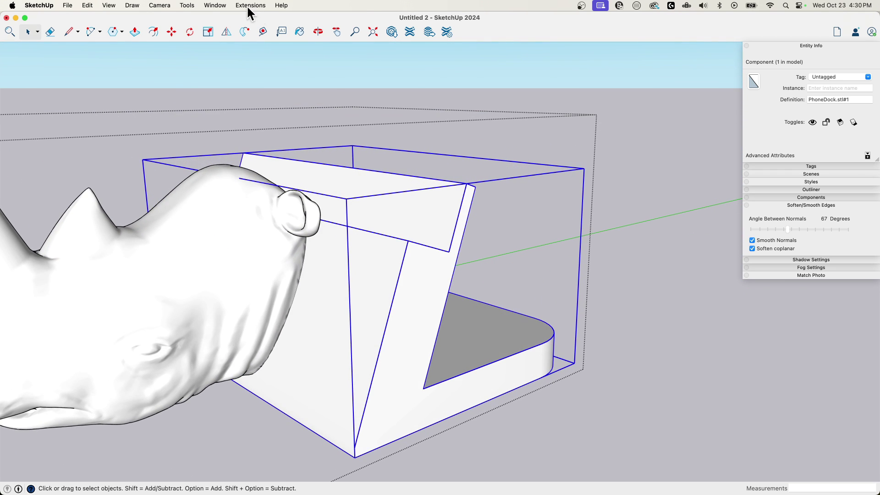
pyautogui.click(222, 6)
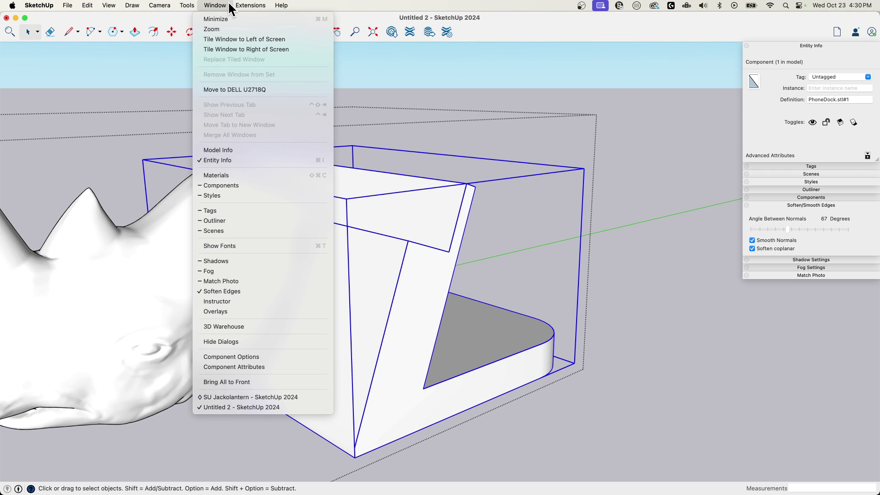
pyautogui.moveTo(188, 5)
pyautogui.click(207, 312)
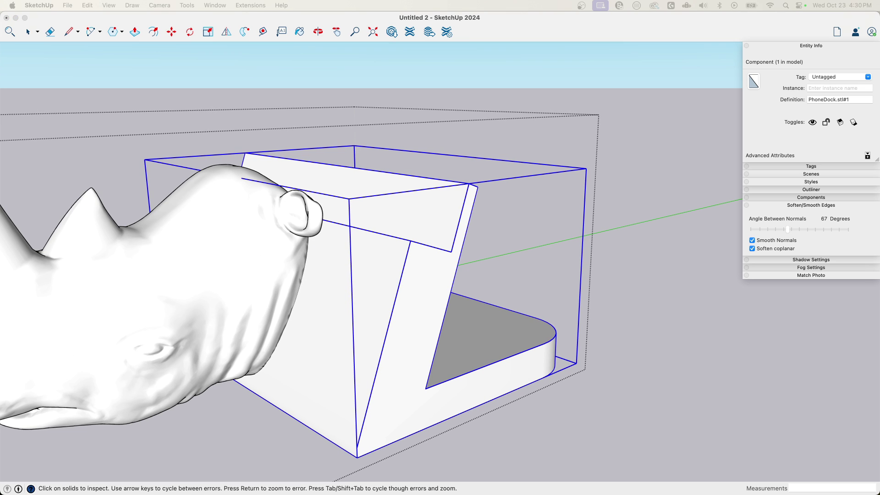
# - Examine the surface border errors around the keyhole slot and cable channel on the stand's underside
pyautogui.moveTo(658, 119); pyautogui.dragTo(676, 126)
pyautogui.click(629, 164)
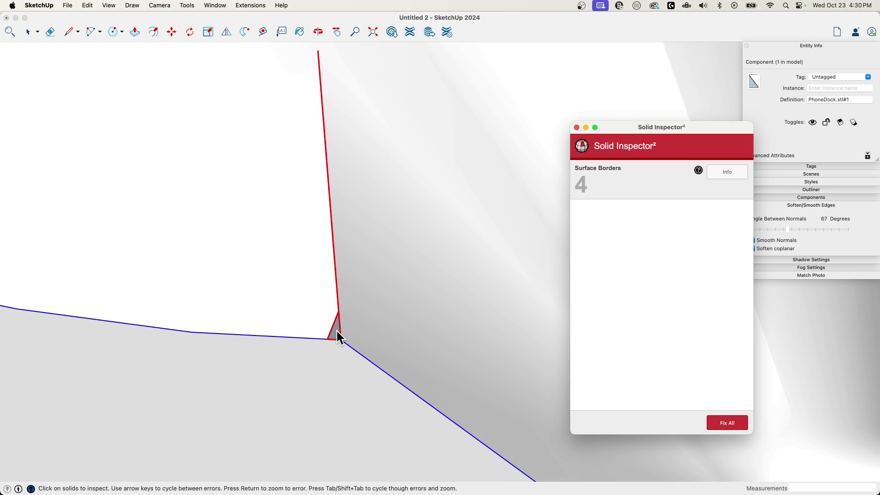
pyautogui.press('Tab')
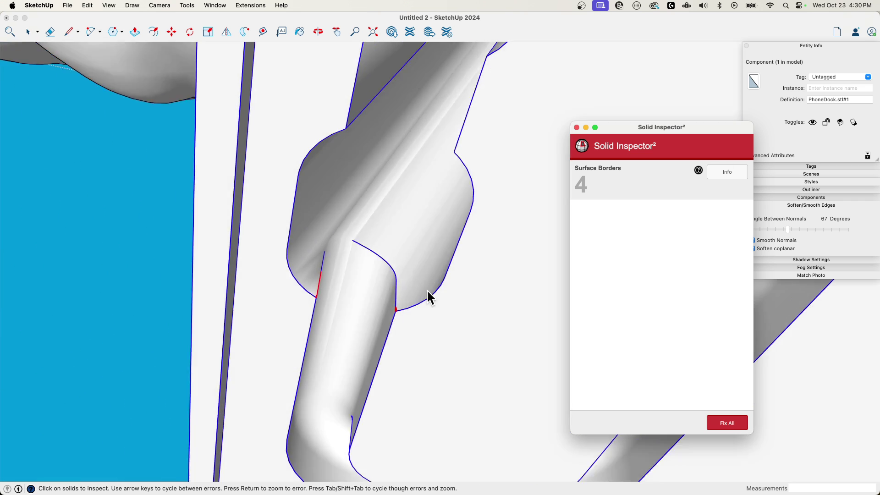
pyautogui.moveTo(428, 291); pyautogui.dragTo(402, 346, button='middle')
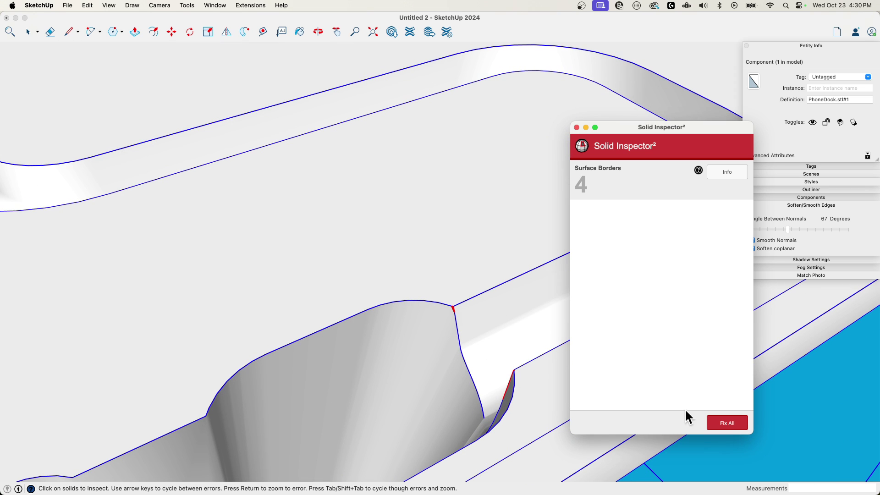
# - Try to fix all the reported solid errors automatically, and close Solid Inspector²
pyautogui.click(723, 423)
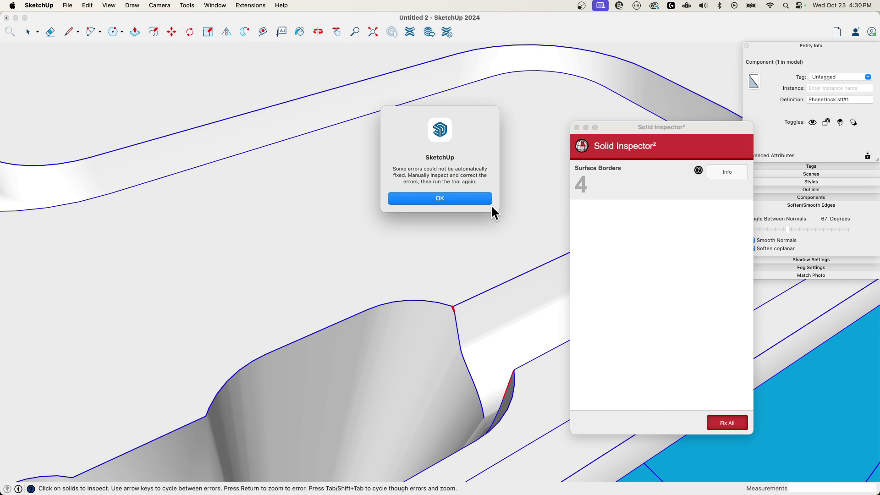
pyautogui.click(440, 200)
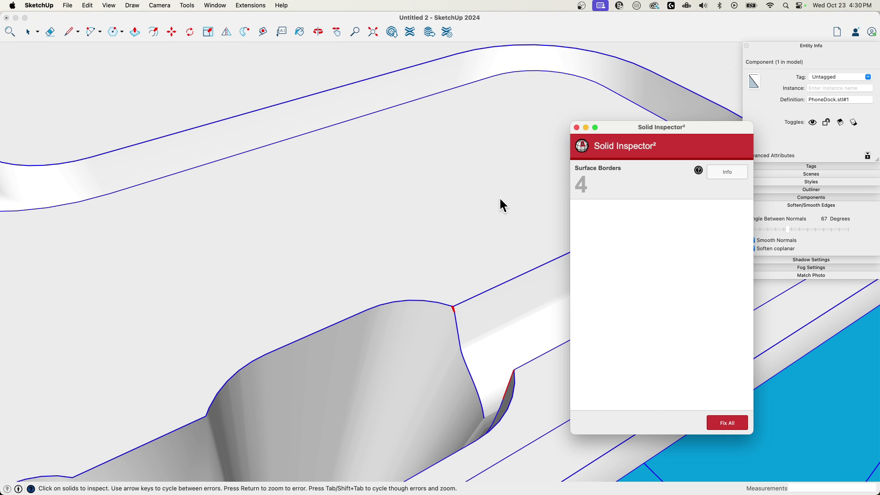
pyautogui.click(577, 127)
# - Draw short lines across the small triangular gaps where the cable channel meets the keyhole slot
pyautogui.scroll(5, 502, 296)
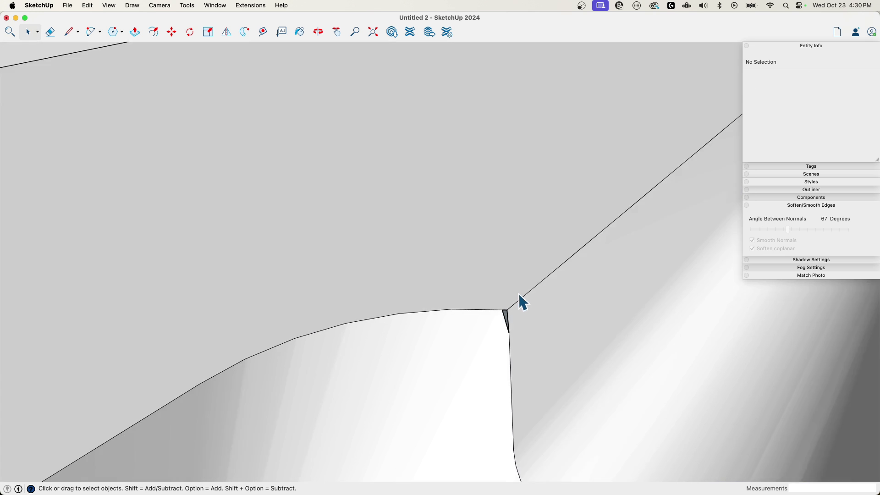
pyautogui.scroll(2, 514, 280)
pyautogui.press('l')
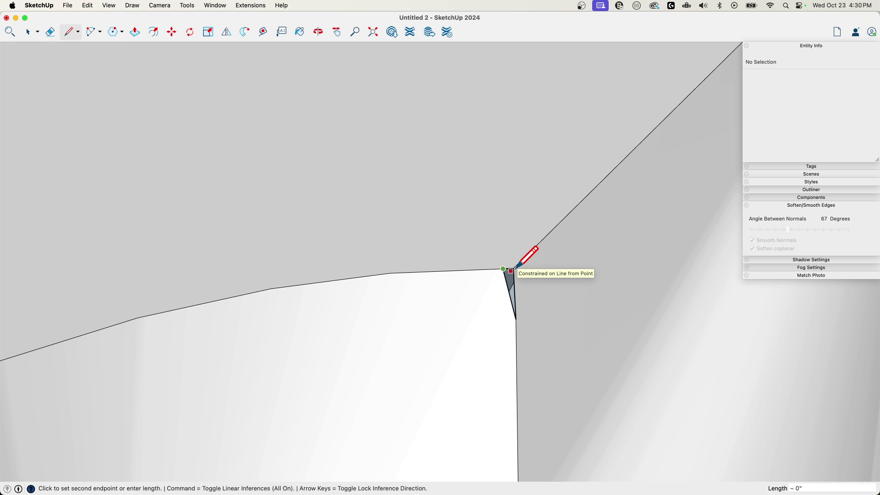
pyautogui.moveTo(528, 288); pyautogui.dragTo(537, 300, button='middle')
pyautogui.scroll(2, 636, 236)
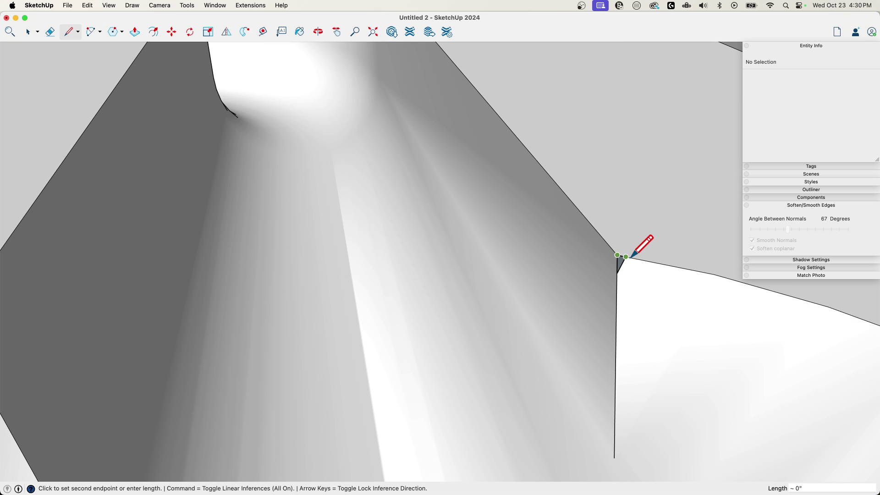
# - Erase the doubled edge segment on the rim of the keyhole slot's round end and redraw a line between the open endpoints
pyautogui.moveTo(549, 219); pyautogui.dragTo(505, 99, button='middle')
pyautogui.scroll(8, 448, 98)
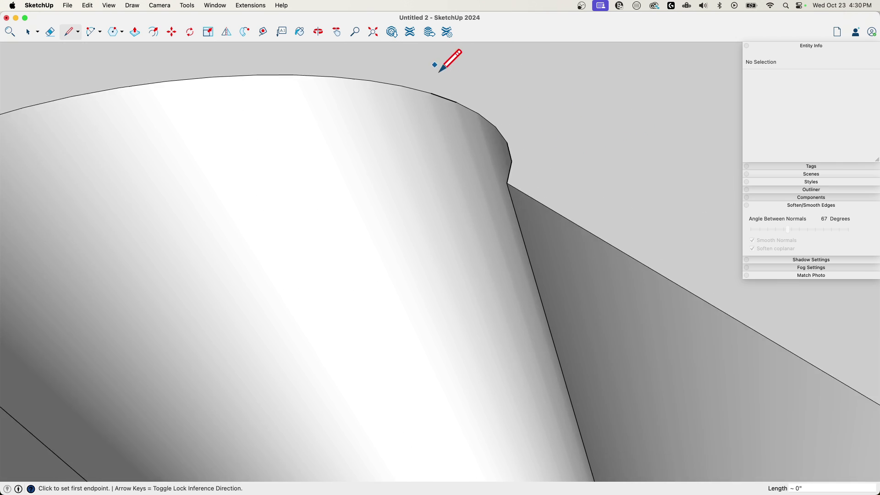
pyautogui.scroll(2, 444, 110)
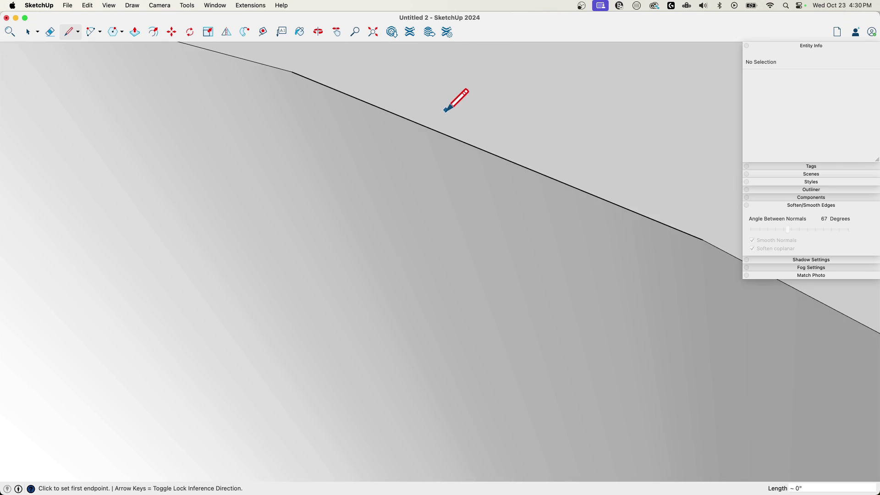
pyautogui.scroll(-5, 440, 113)
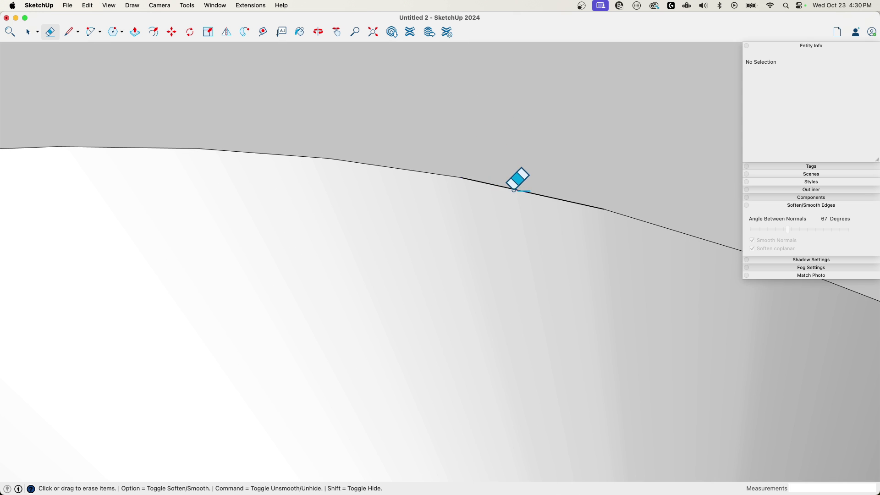
pyautogui.click(513, 190)
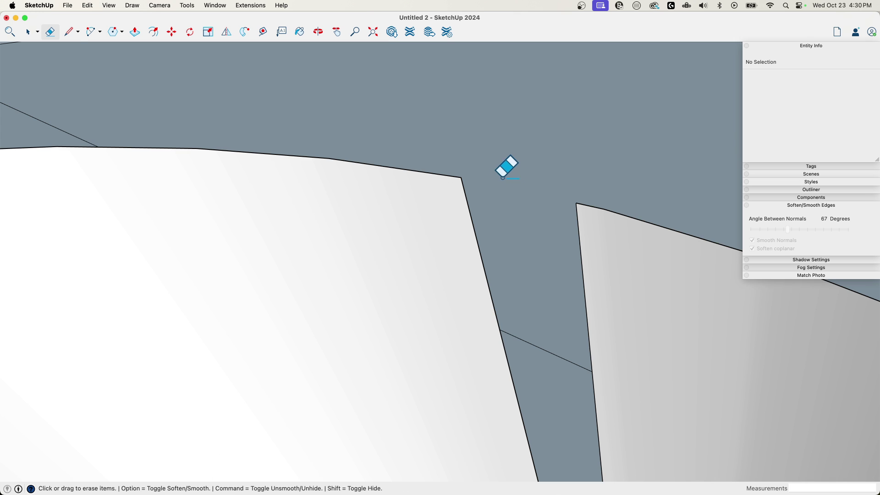
pyautogui.click(576, 203)
pyautogui.press('space')
pyautogui.scroll(-10, 582, 168)
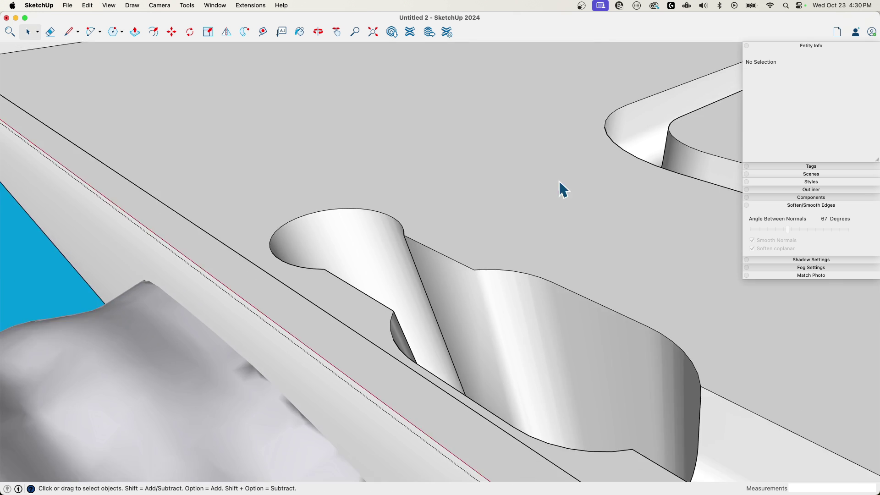
pyautogui.moveTo(548, 190); pyautogui.dragTo(347, 161, button='middle')
pyautogui.scroll(-5, 347, 161)
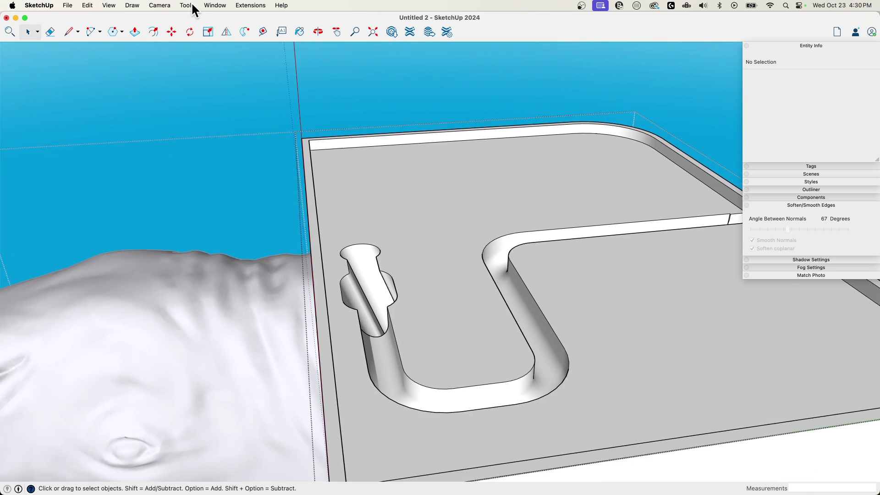
# - Run Solid Inspector² on the phone stand again and zoom in on the remaining surface border error at the slot
pyautogui.click(187, 5)
pyautogui.click(221, 308)
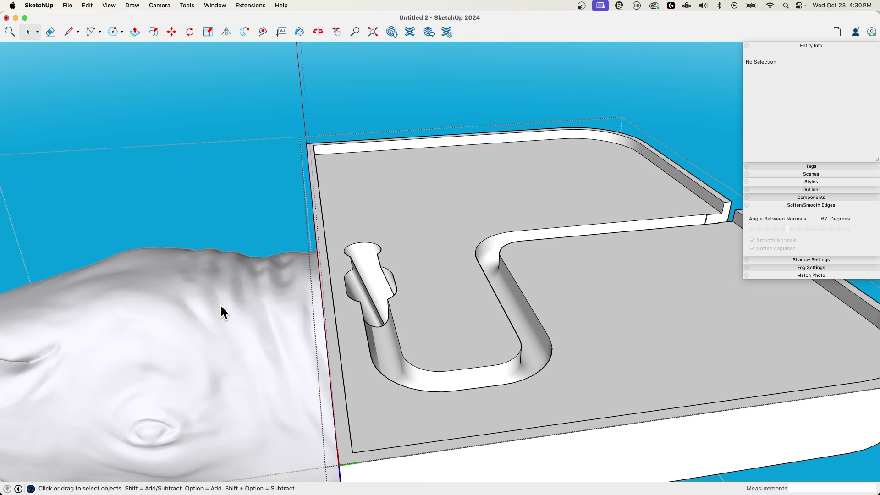
pyautogui.click(187, 5)
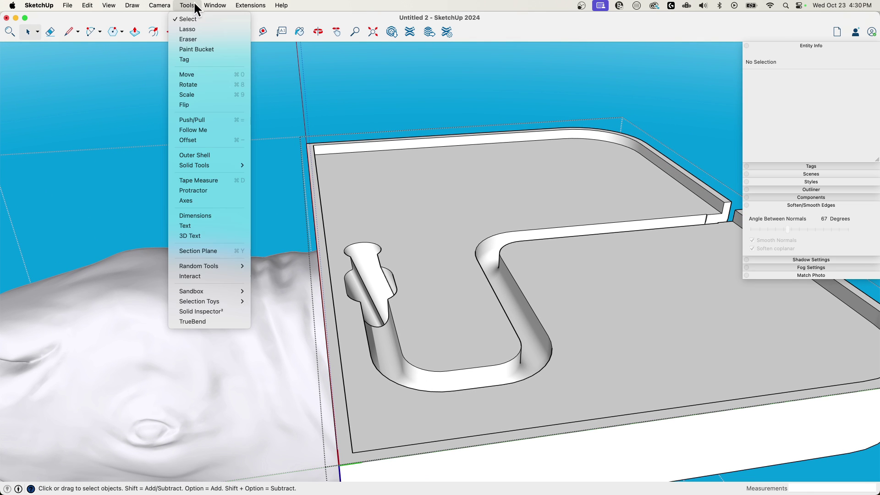
pyautogui.click(211, 311)
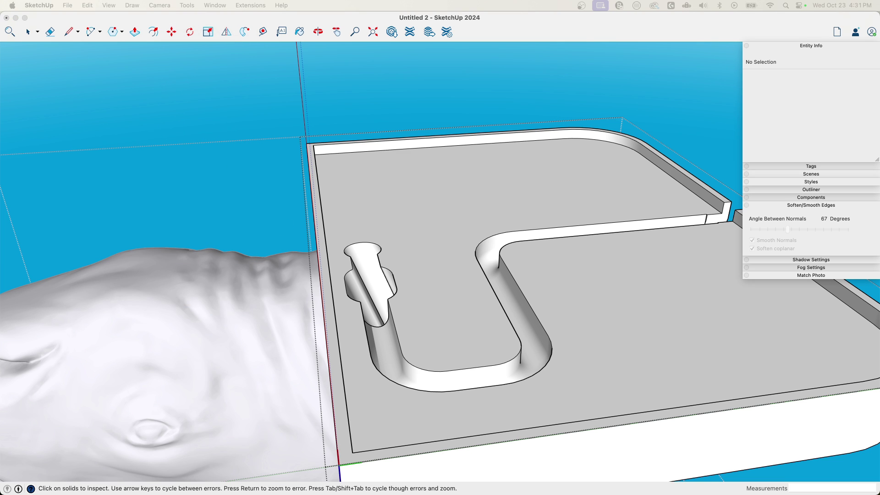
pyautogui.moveTo(440, 247); pyautogui.dragTo(381, 321, button='middle')
pyautogui.scroll(-2, 380, 321)
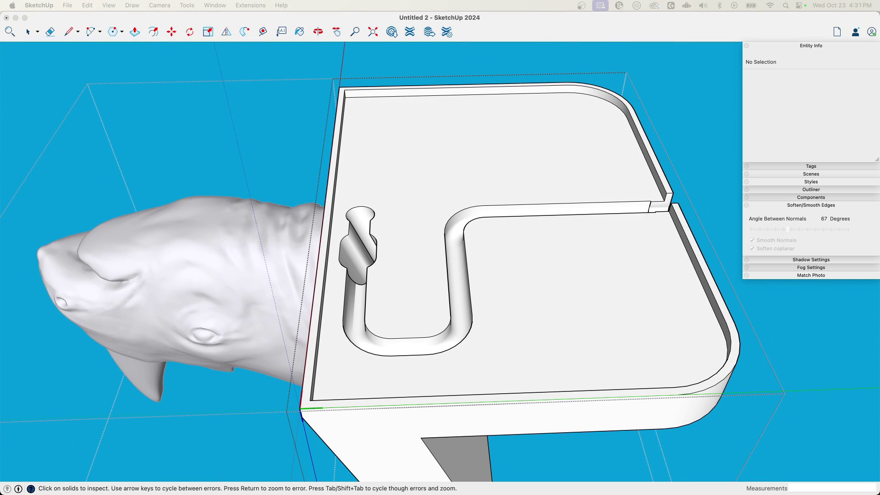
pyautogui.moveTo(45, 48); pyautogui.dragTo(150, 71)
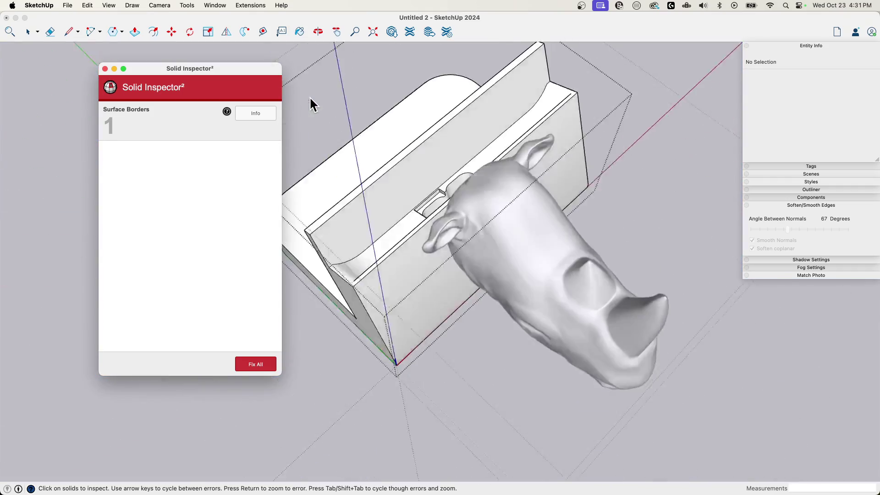
pyautogui.press('Return')
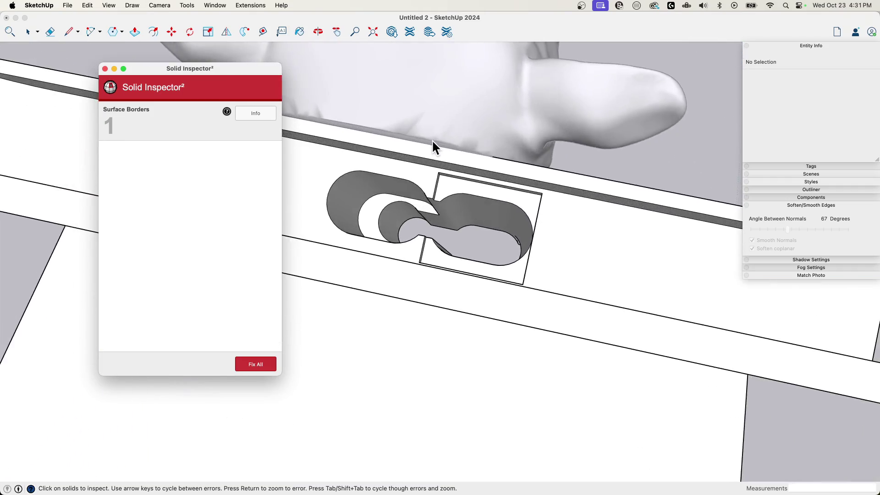
pyautogui.press('Tab')
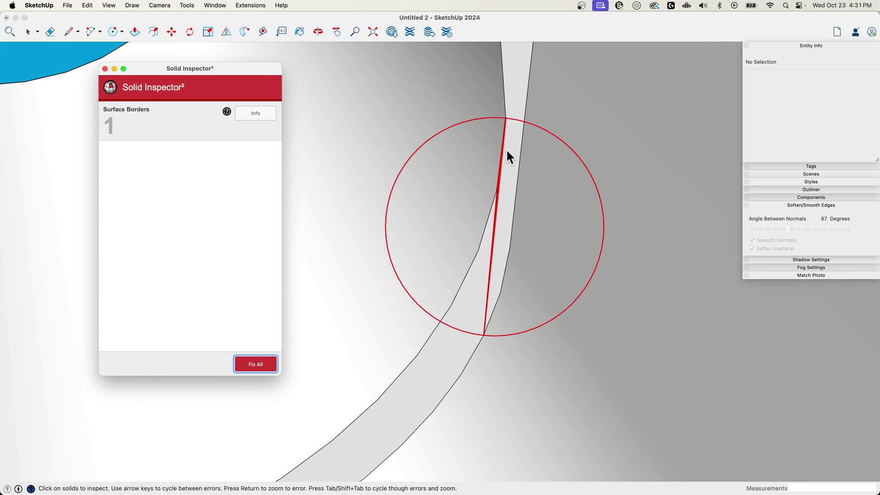
# - Erase the stray straight edge across the curved rim of the slot, leave the component, and select the whole phone stand
pyautogui.press('space')
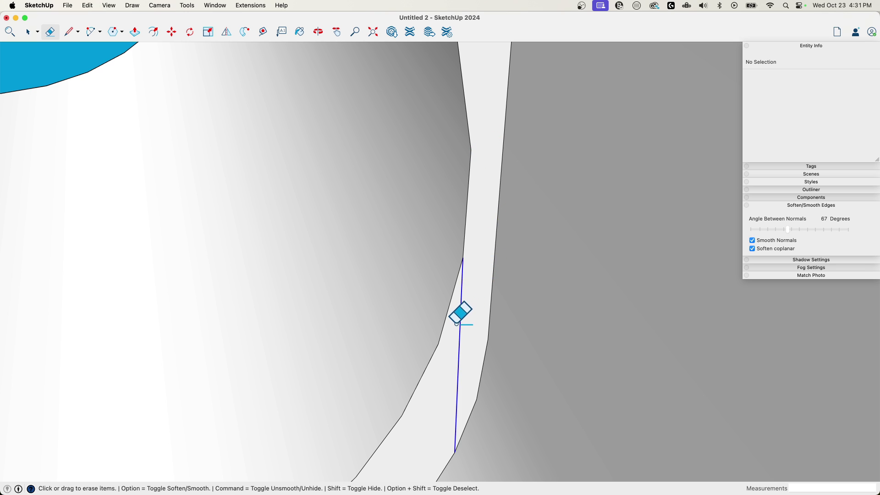
pyautogui.press('space')
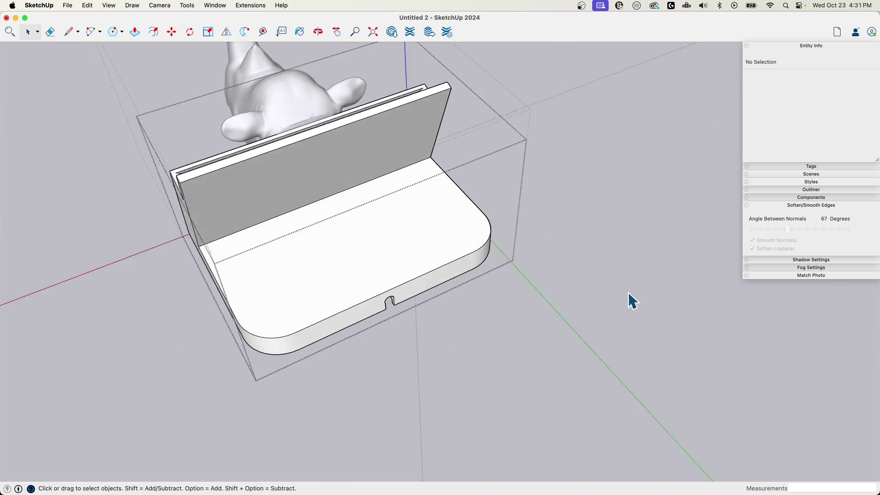
pyautogui.click(433, 234)
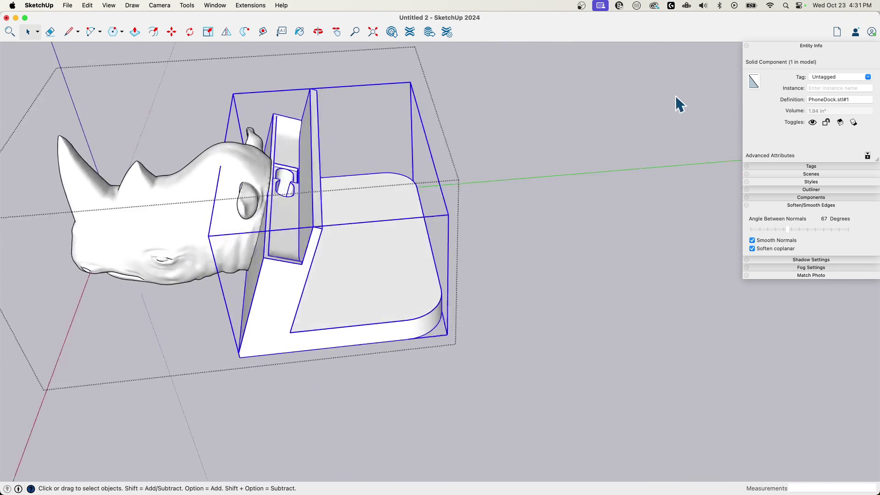
# - Select both the rhino head and the phone stand and combine them into one solid with Outer Shell
pyautogui.moveTo(670, 101); pyautogui.dragTo(312, 207, button='middle')
pyautogui.click(274, 229)
pyautogui.keyDown('shift'); pyautogui.click(359, 229); pyautogui.keyUp('shift')
pyautogui.click(187, 6)
pyautogui.moveTo(205, 166)
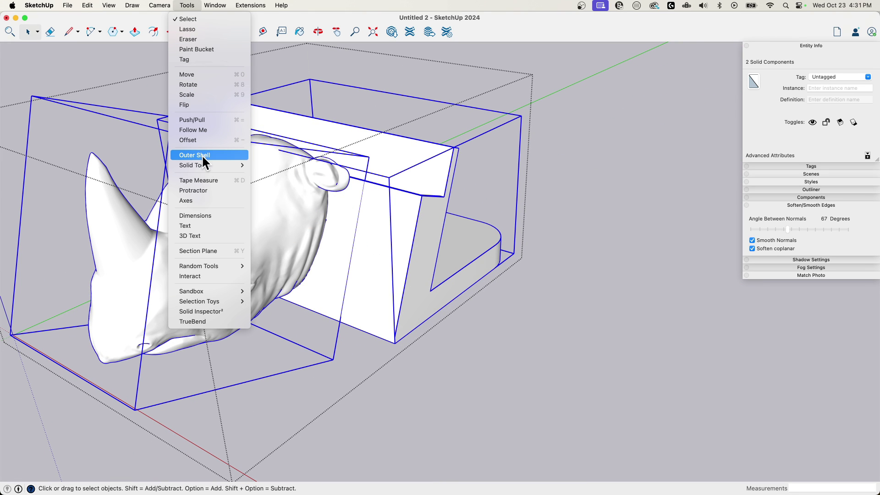
pyautogui.click(203, 155)
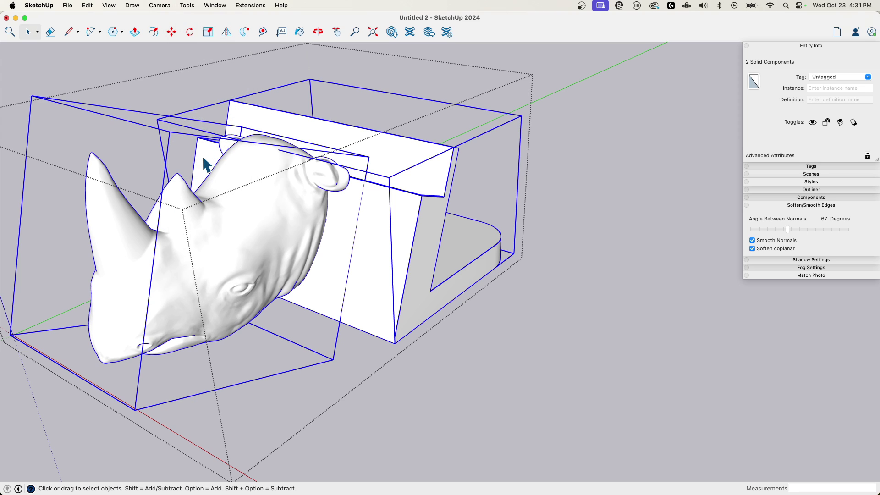